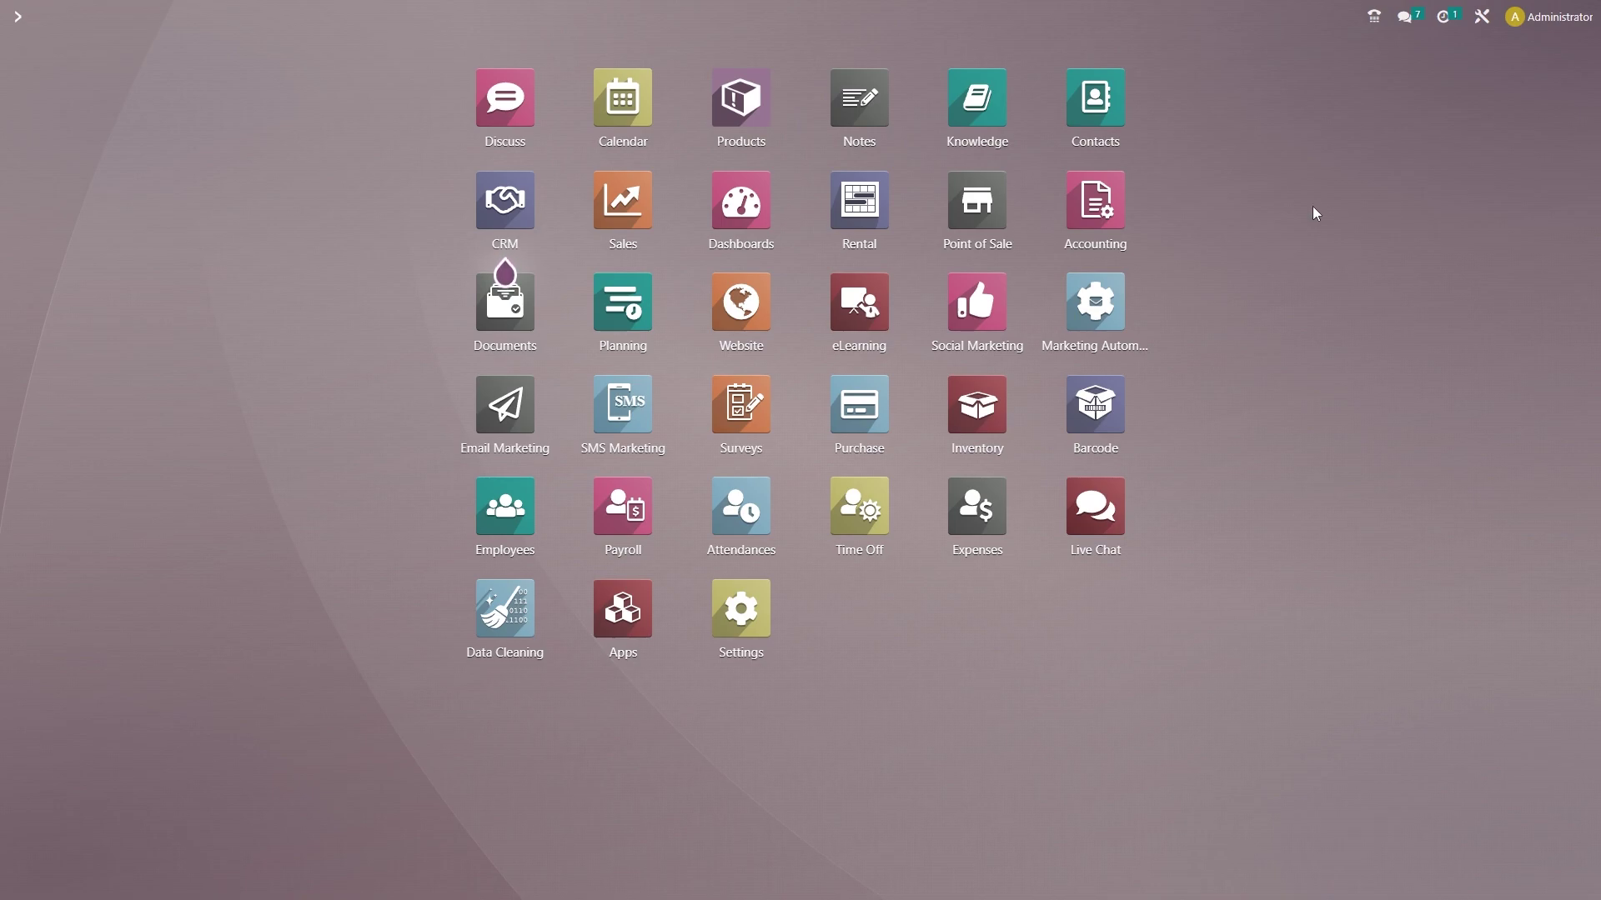
Step: Bring up the VoIP phone panel and browse its Next activities, Contacts and Keypad views
click(1374, 23)
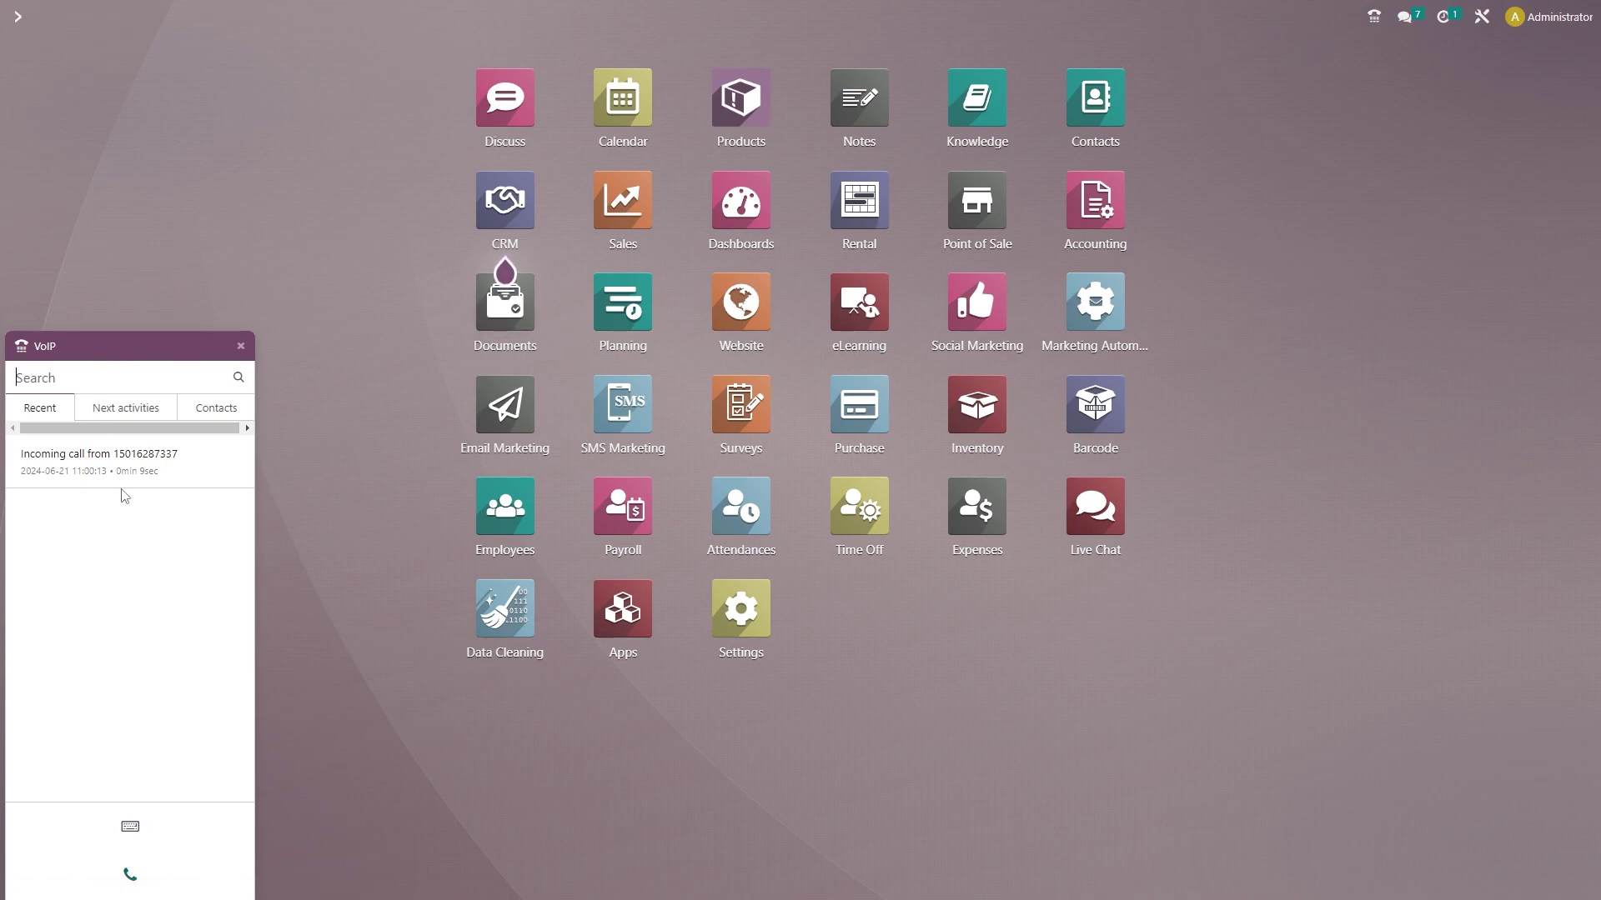
click(126, 412)
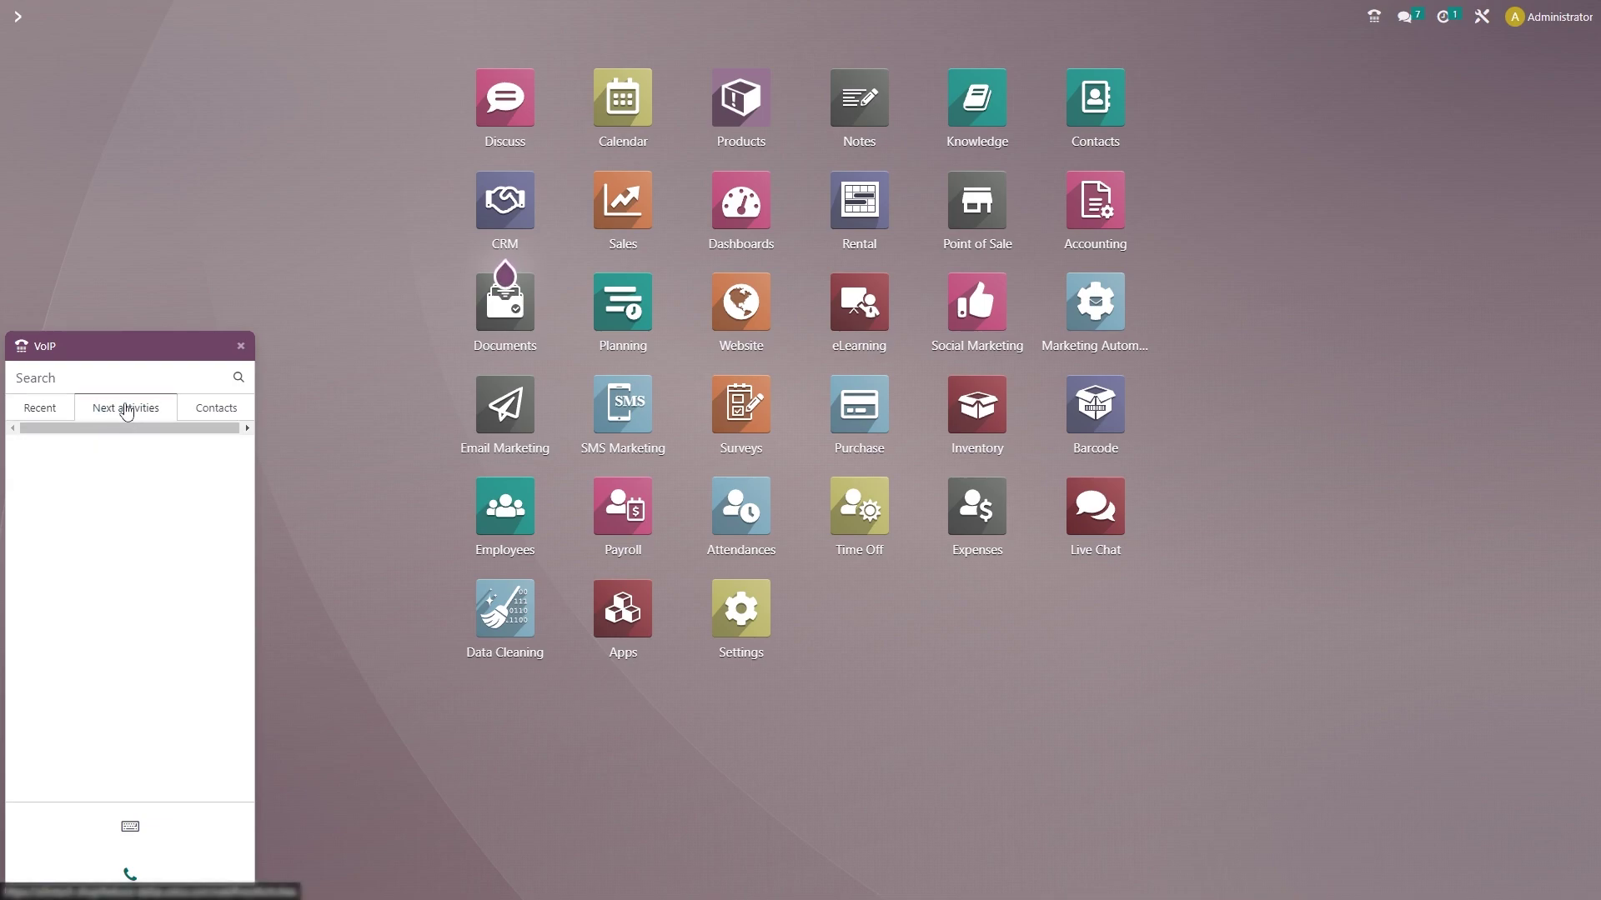
click(213, 411)
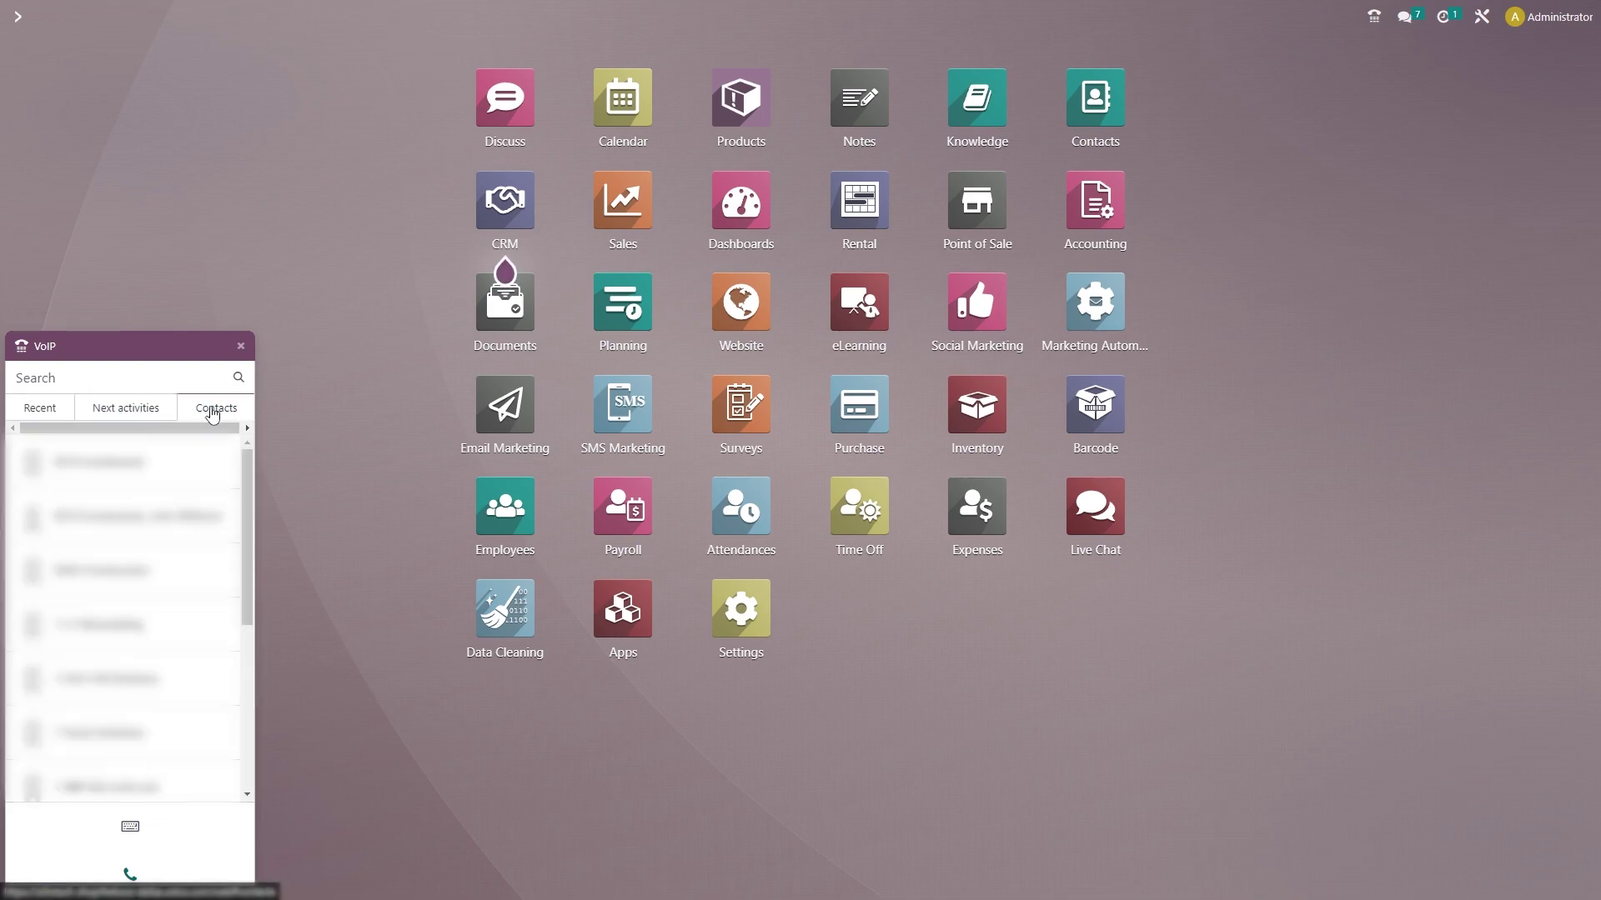
click(131, 828)
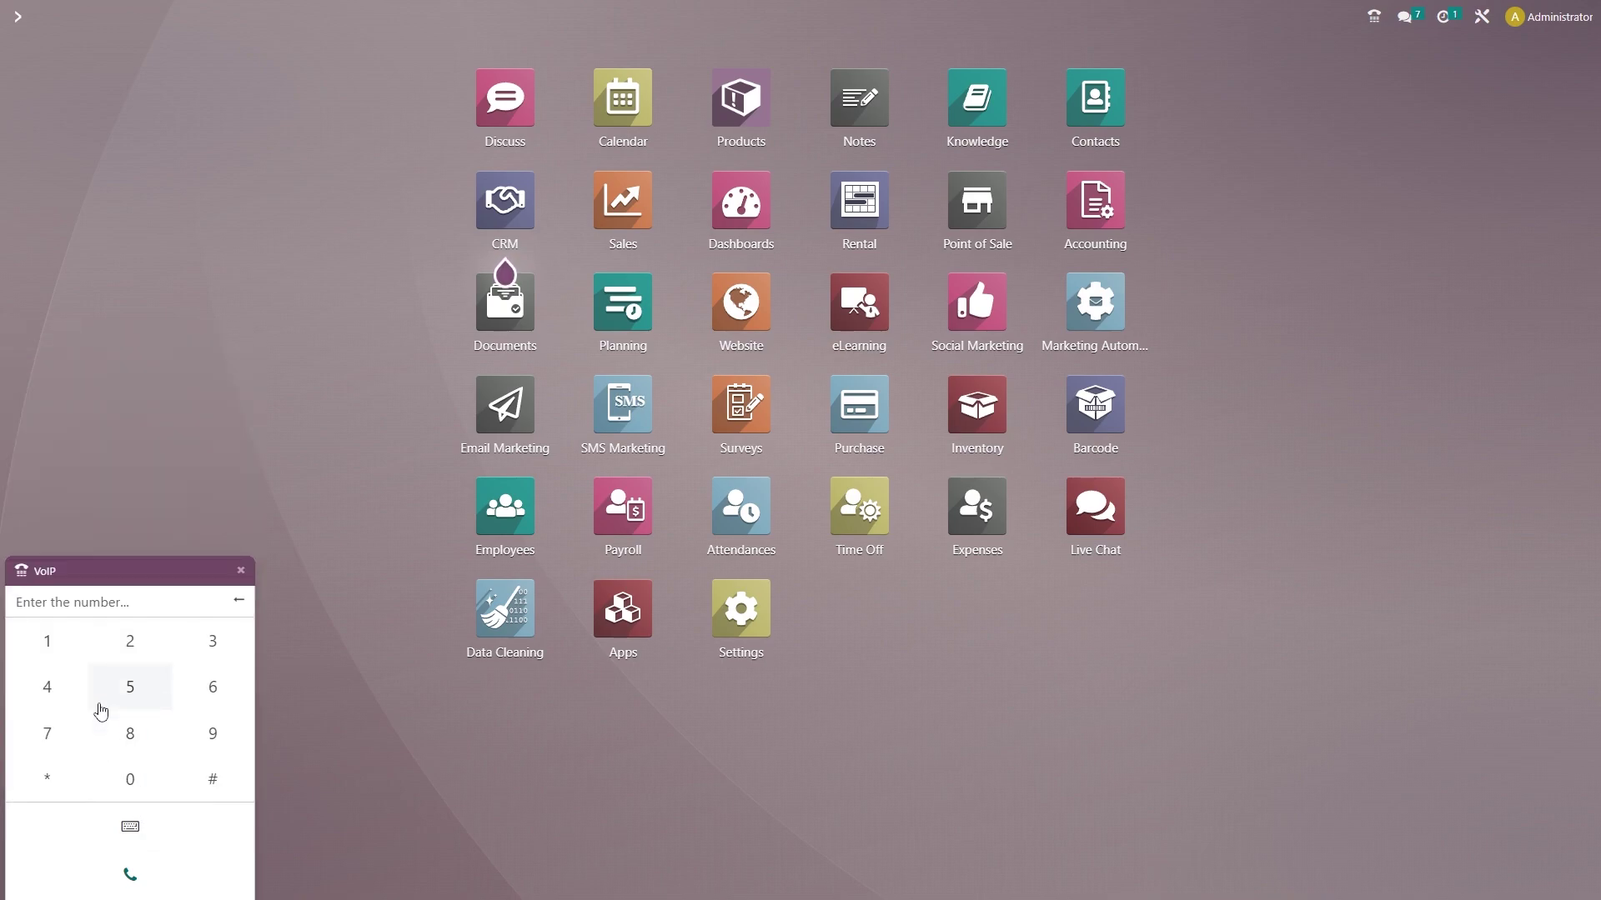
key(Escape)
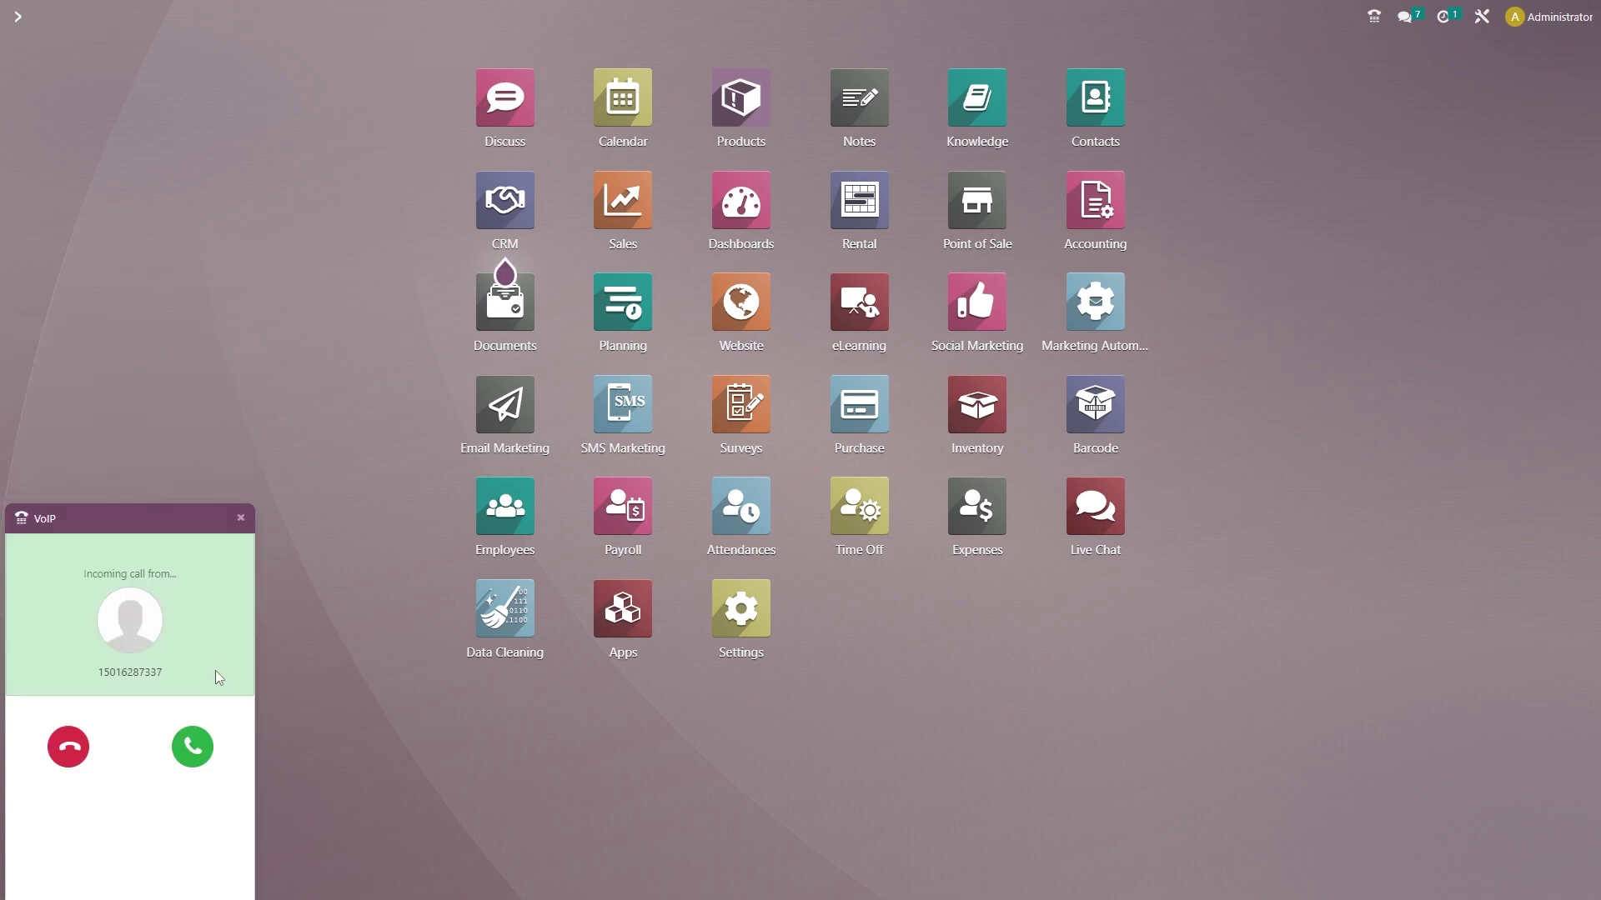
Step: Accept the incoming call from the unknown number
click(192, 748)
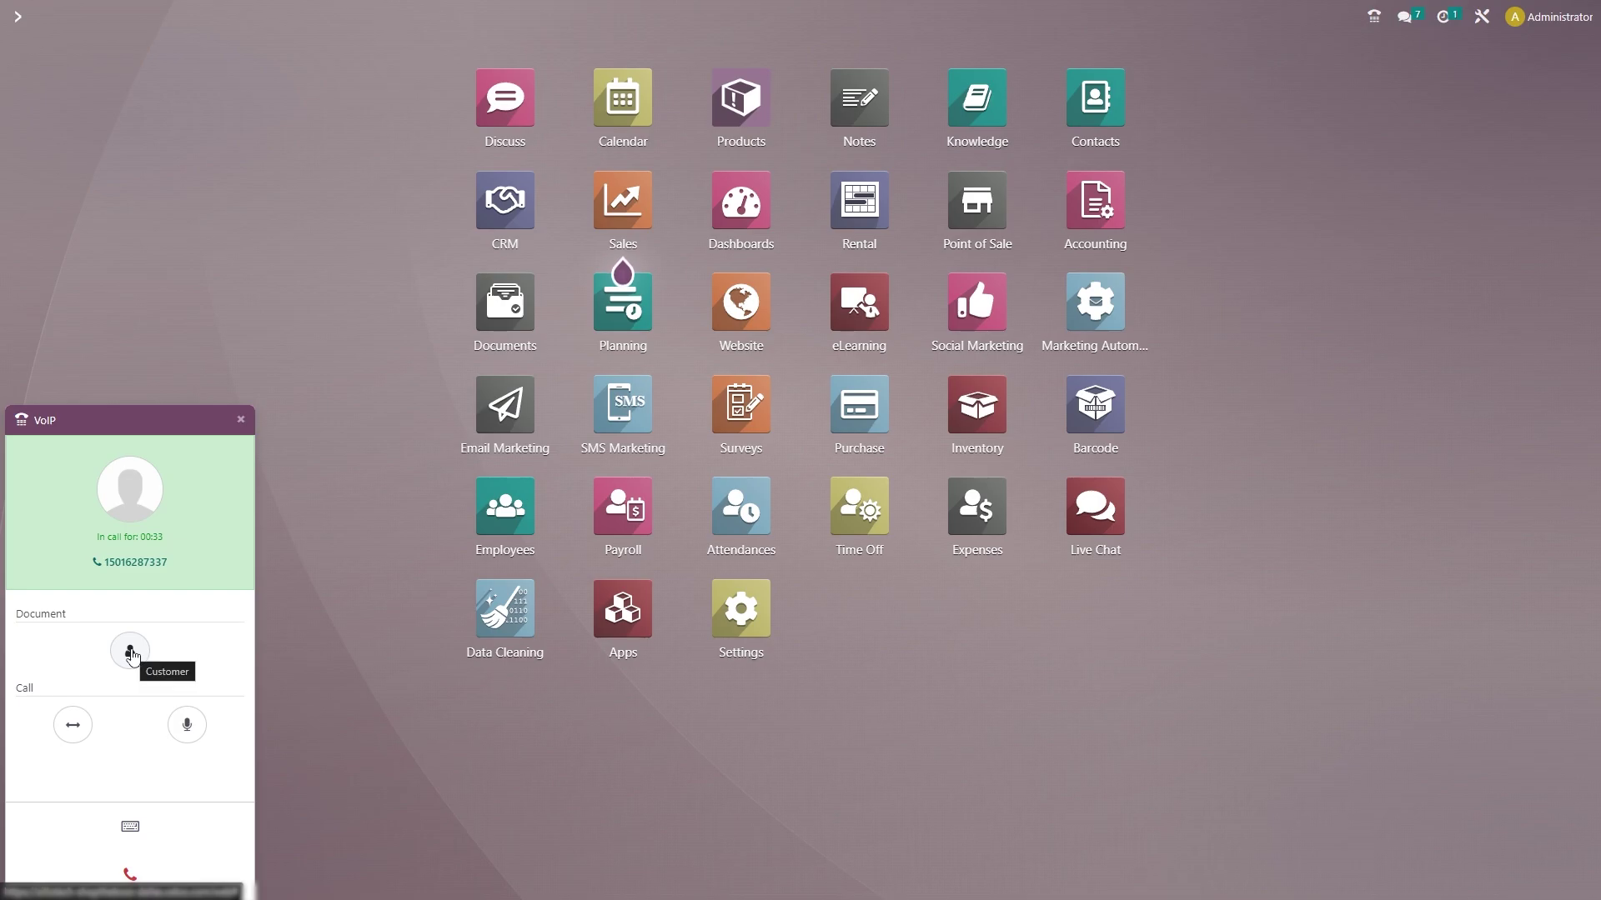
Step: Open the caller's new contact record and review its Sales & Purchase, Accounting and Internal Notes tabs
click(131, 652)
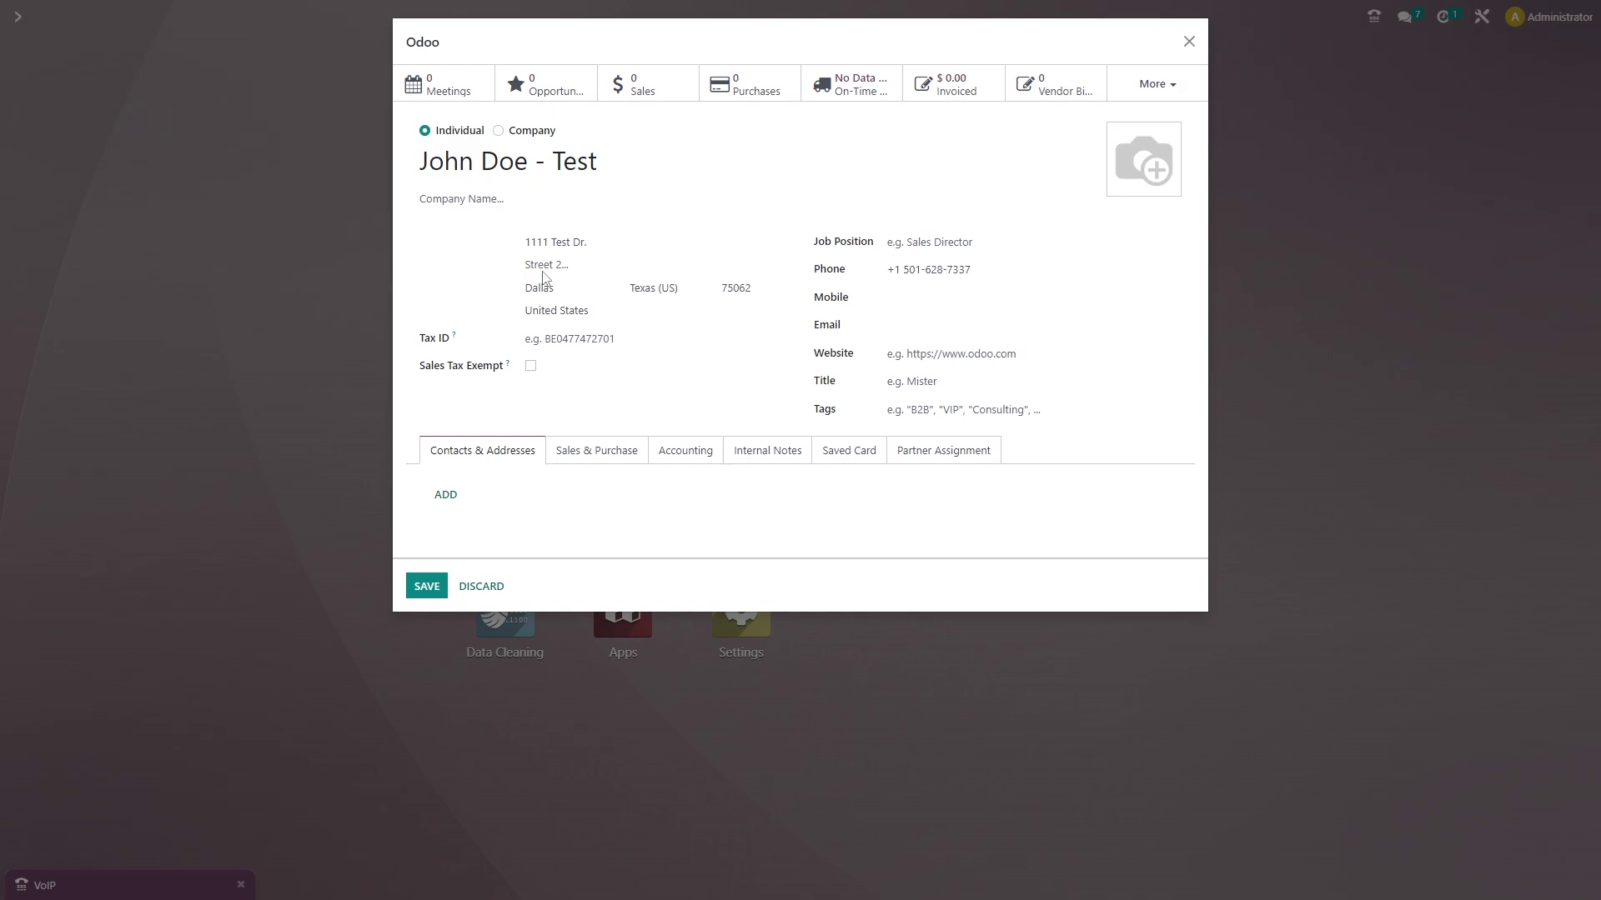
mouse_move(910, 280)
click(600, 453)
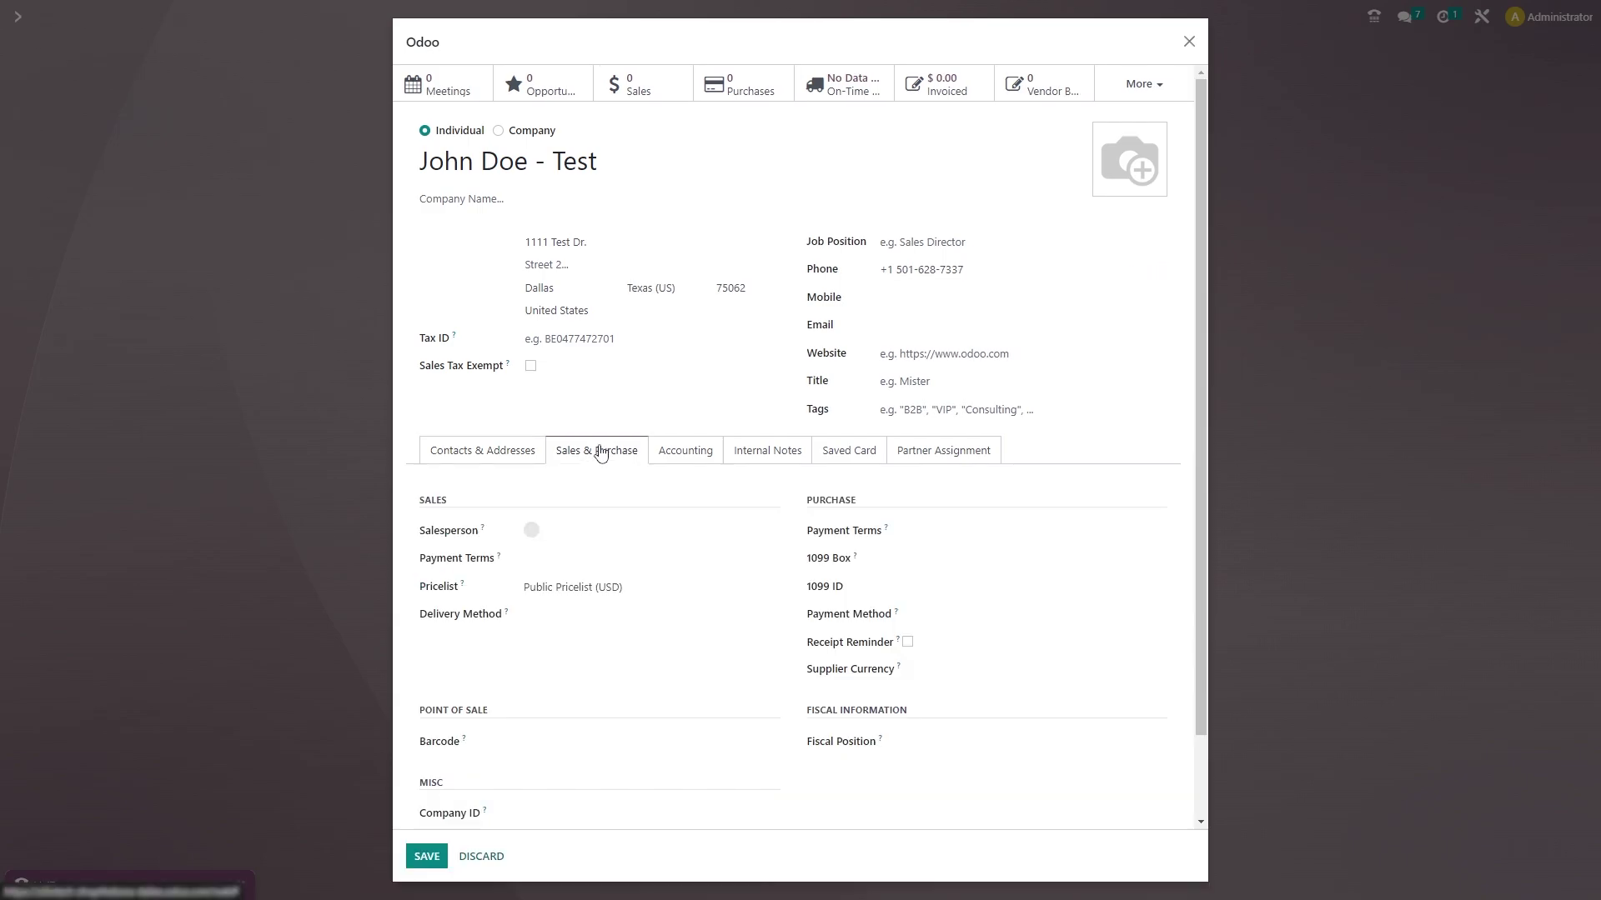
click(684, 455)
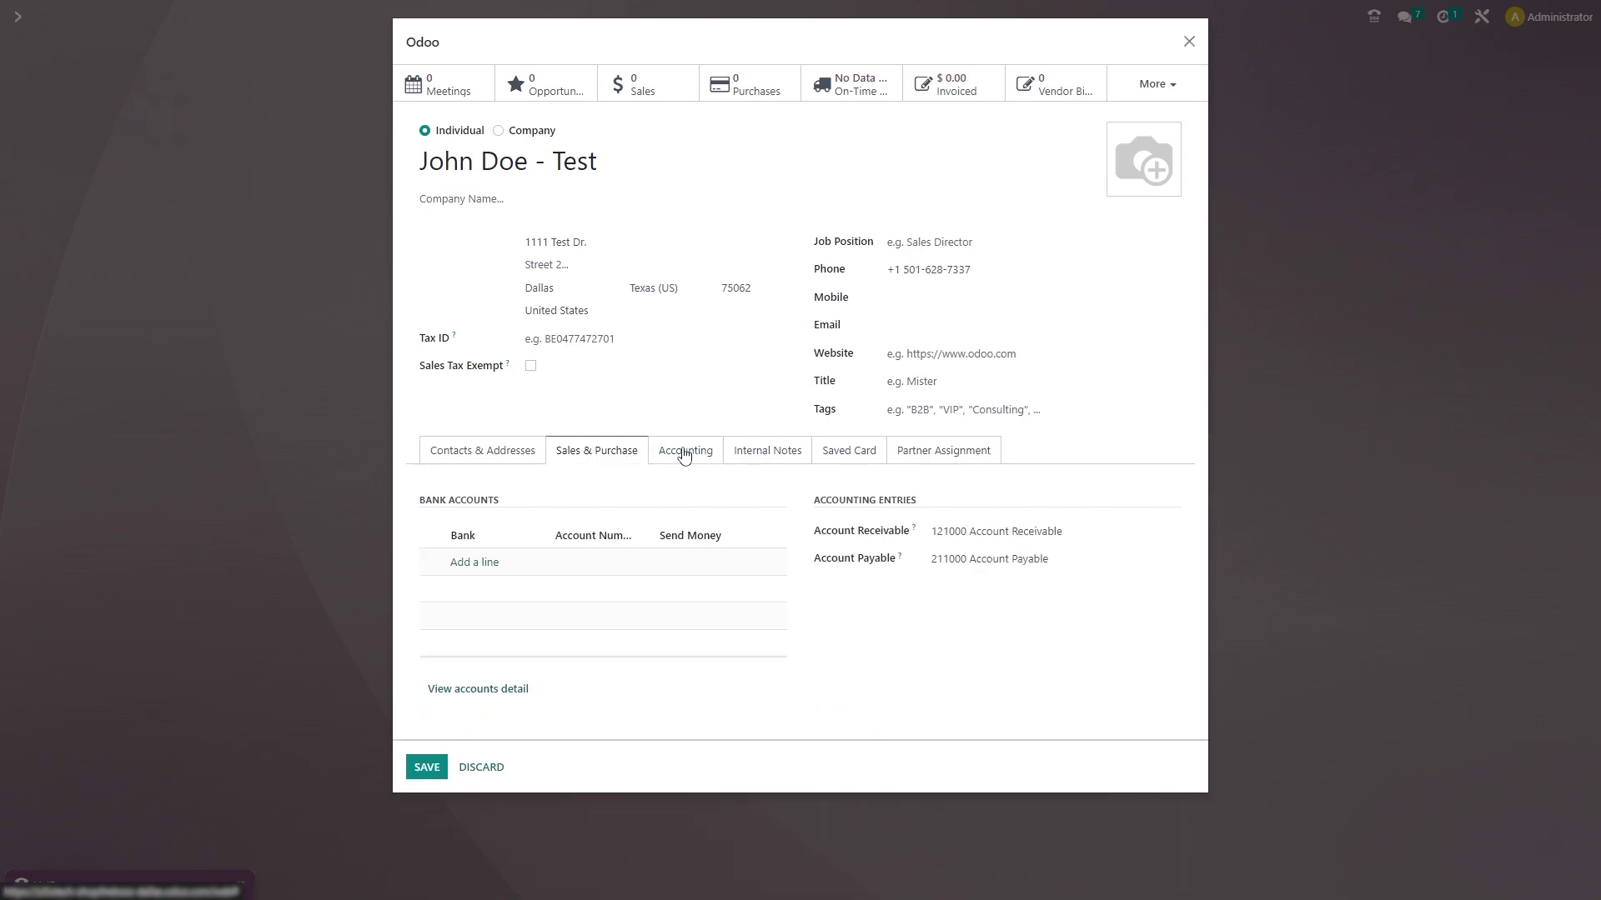
click(765, 458)
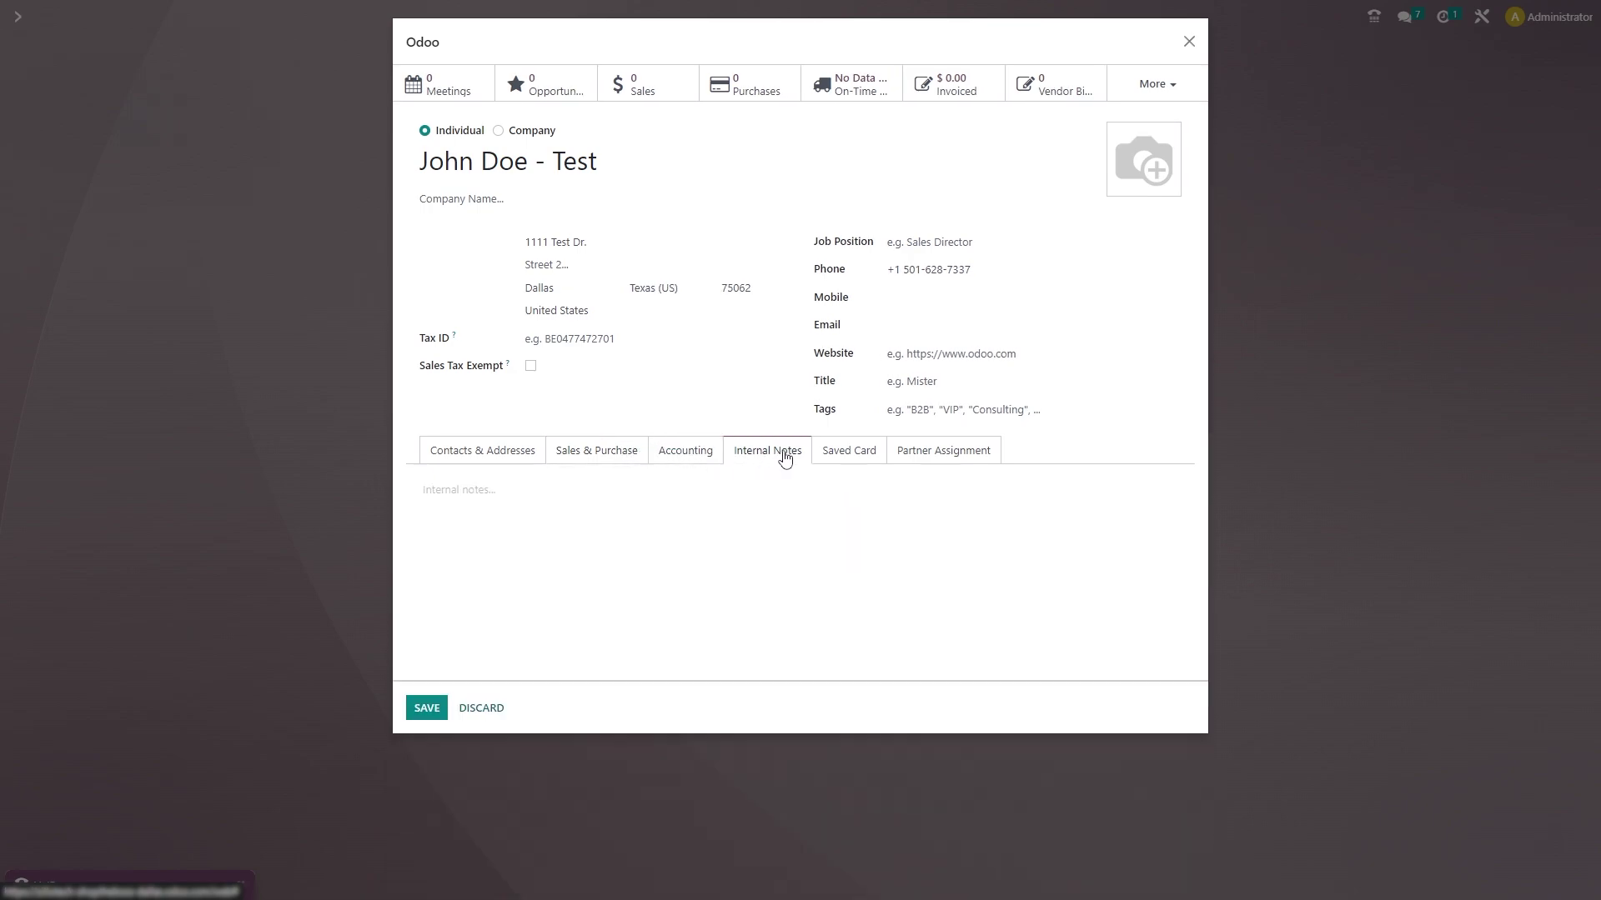
Step: Check the contact's saved card details and the More links menu
key(Tab)
key(Return)
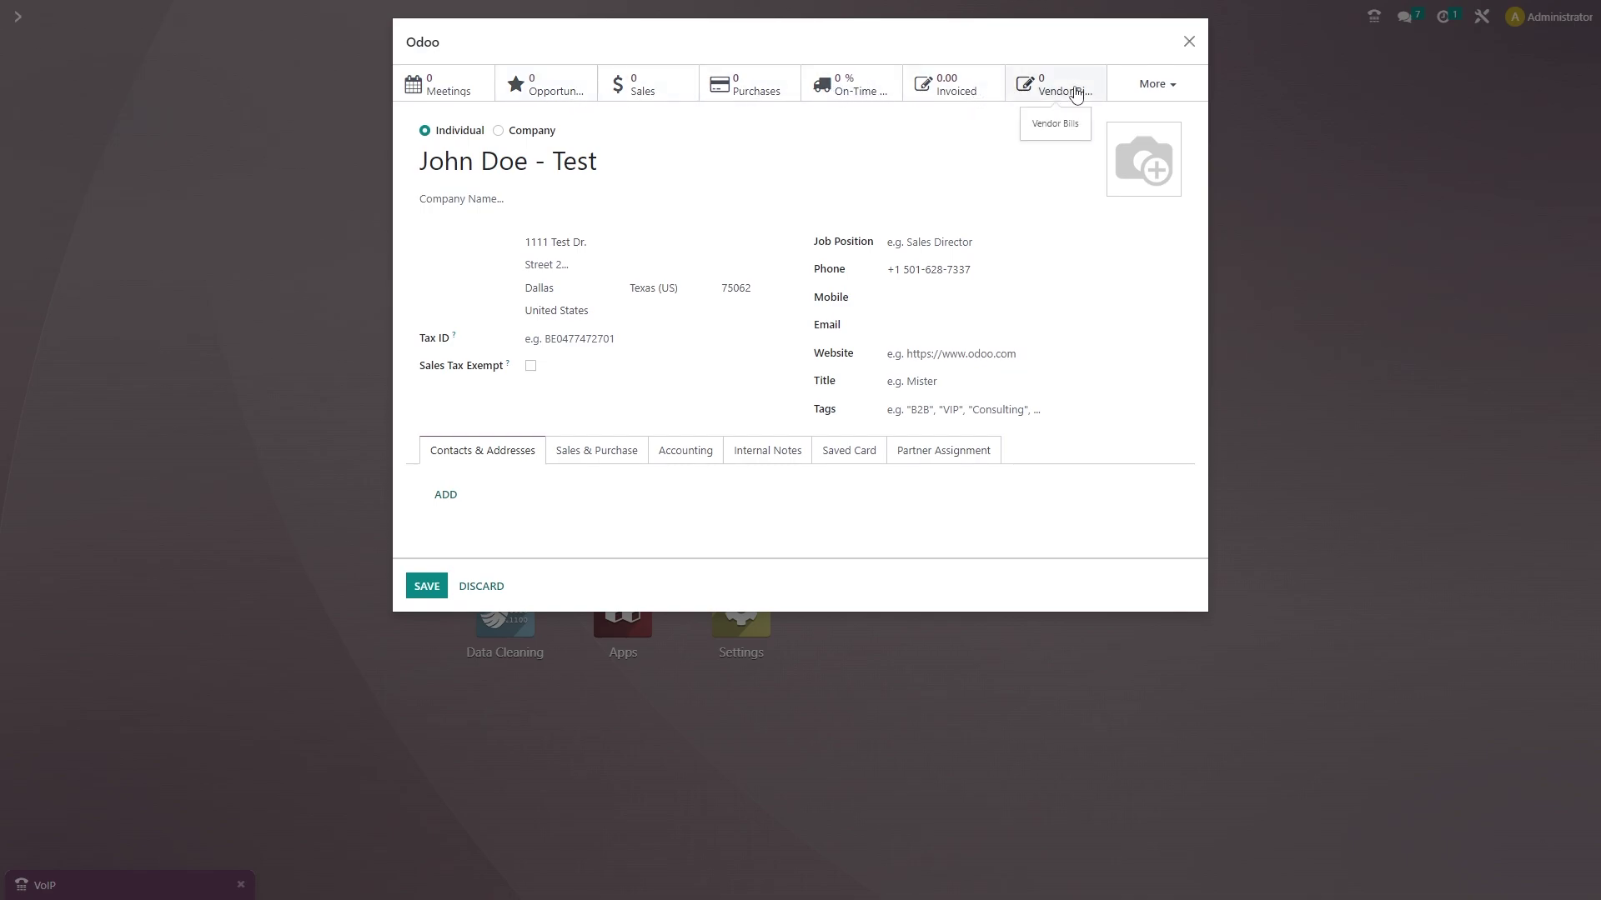
click(1173, 85)
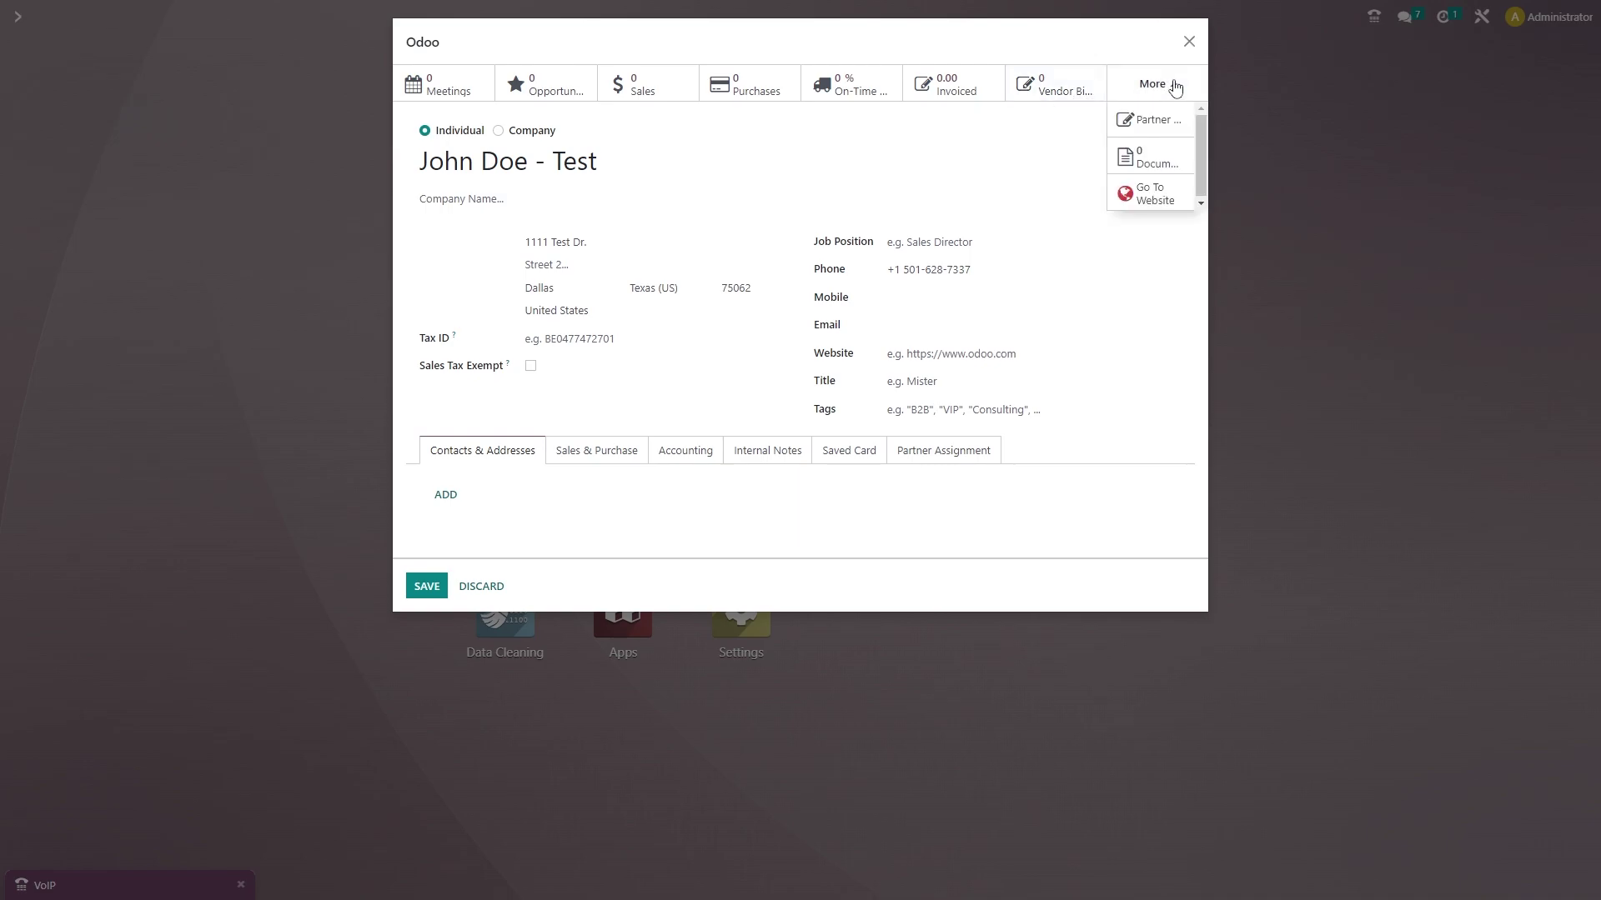
click(1174, 86)
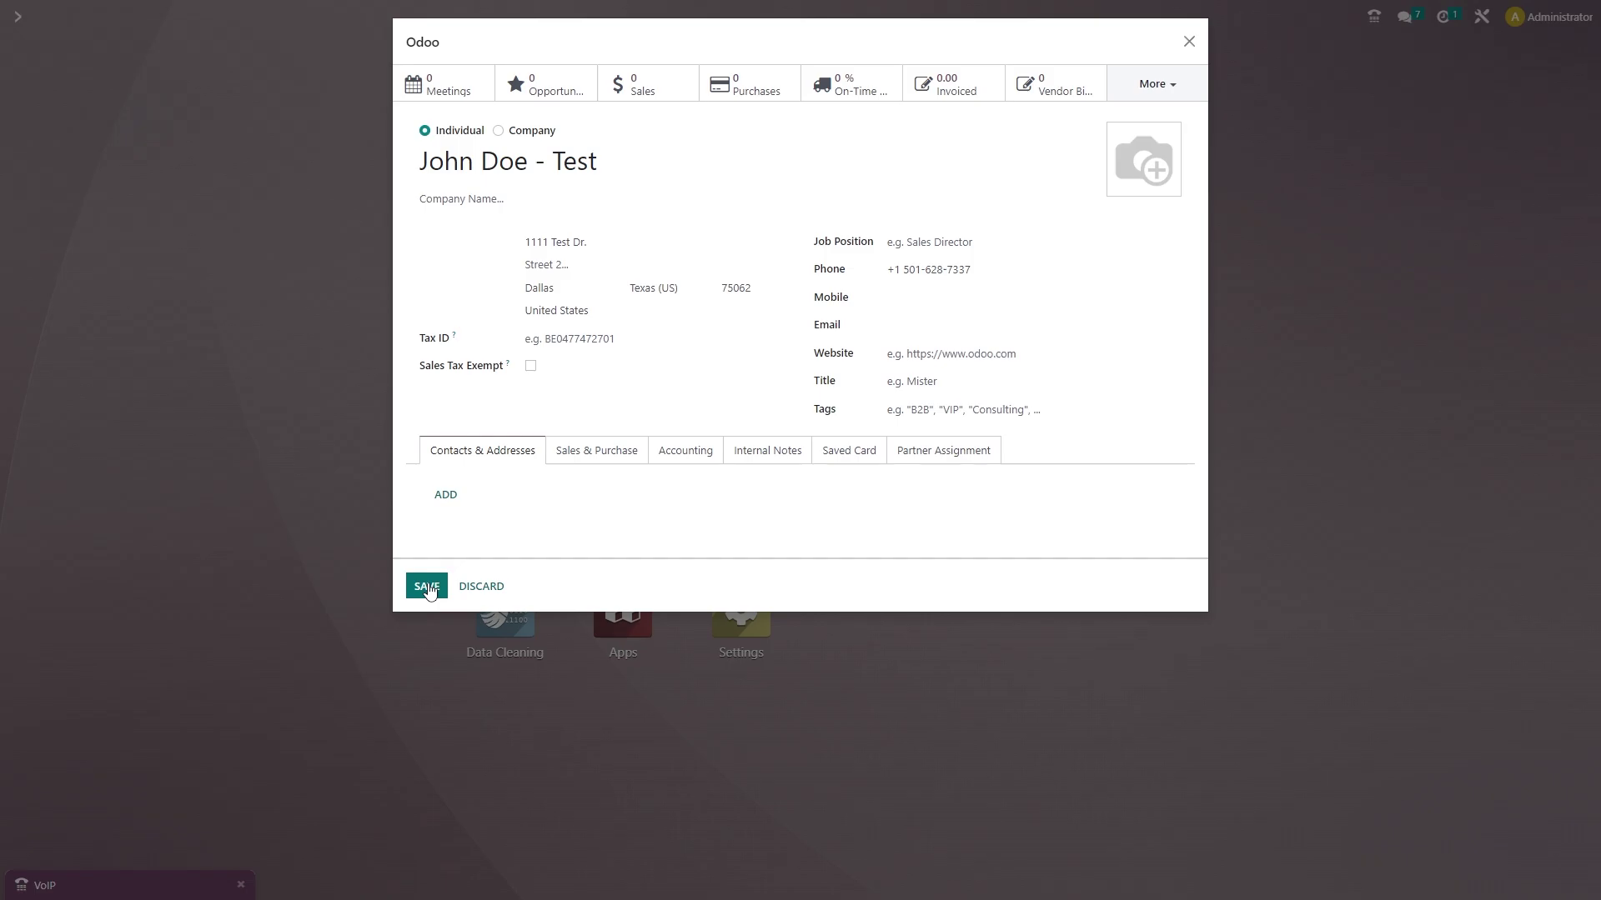
Step: Save the caller's contact, end the current call, and accept the new call from that contact
click(427, 587)
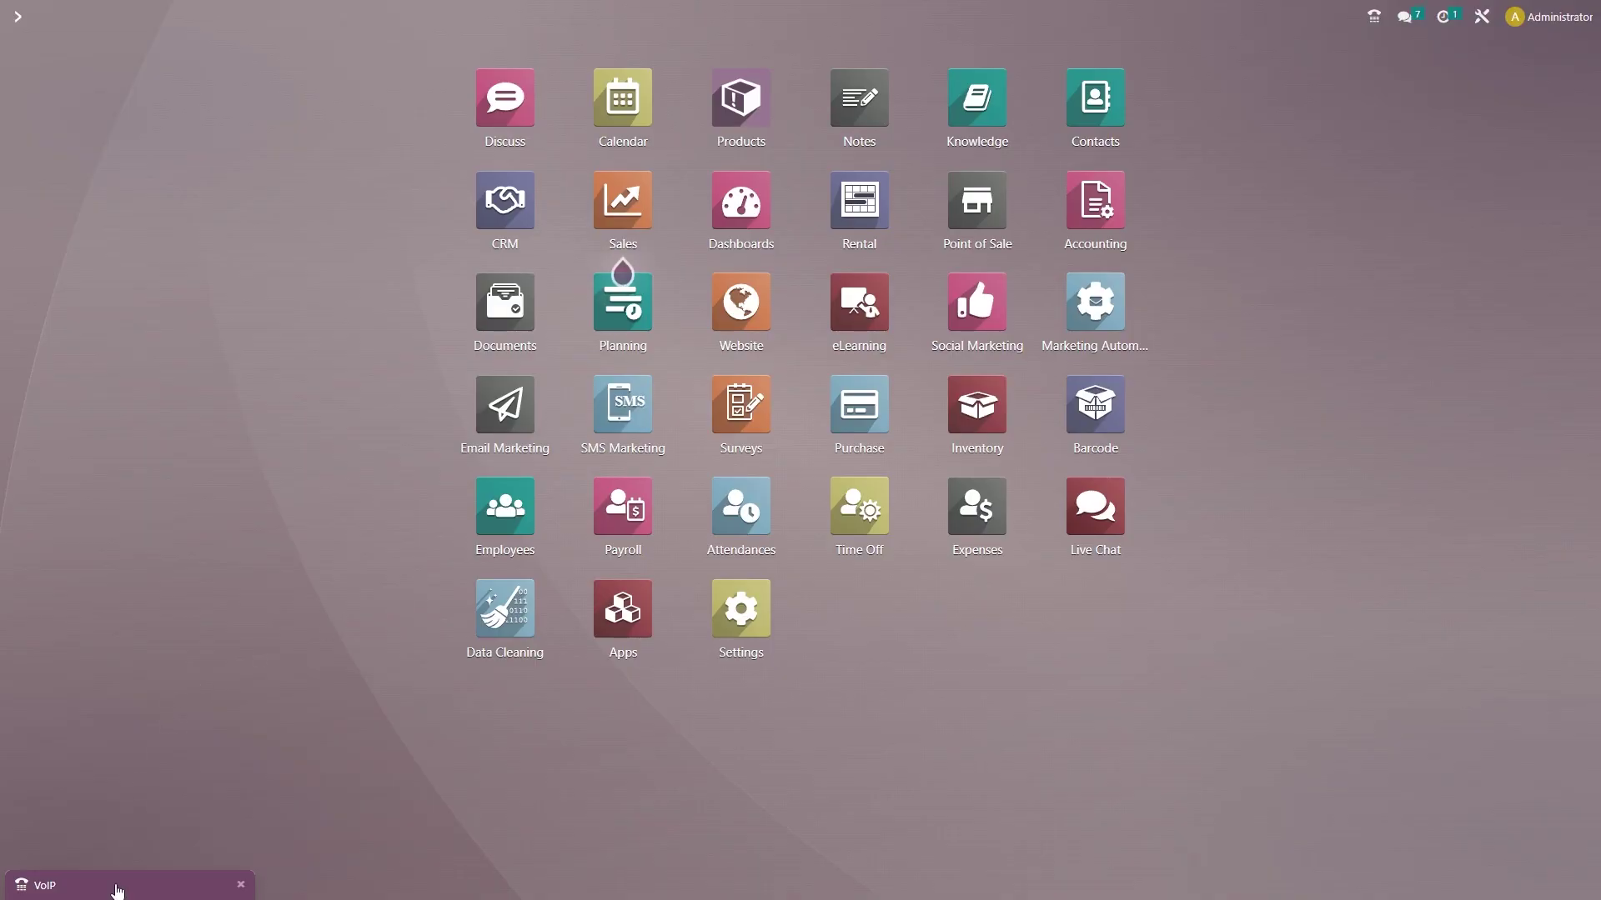
click(117, 889)
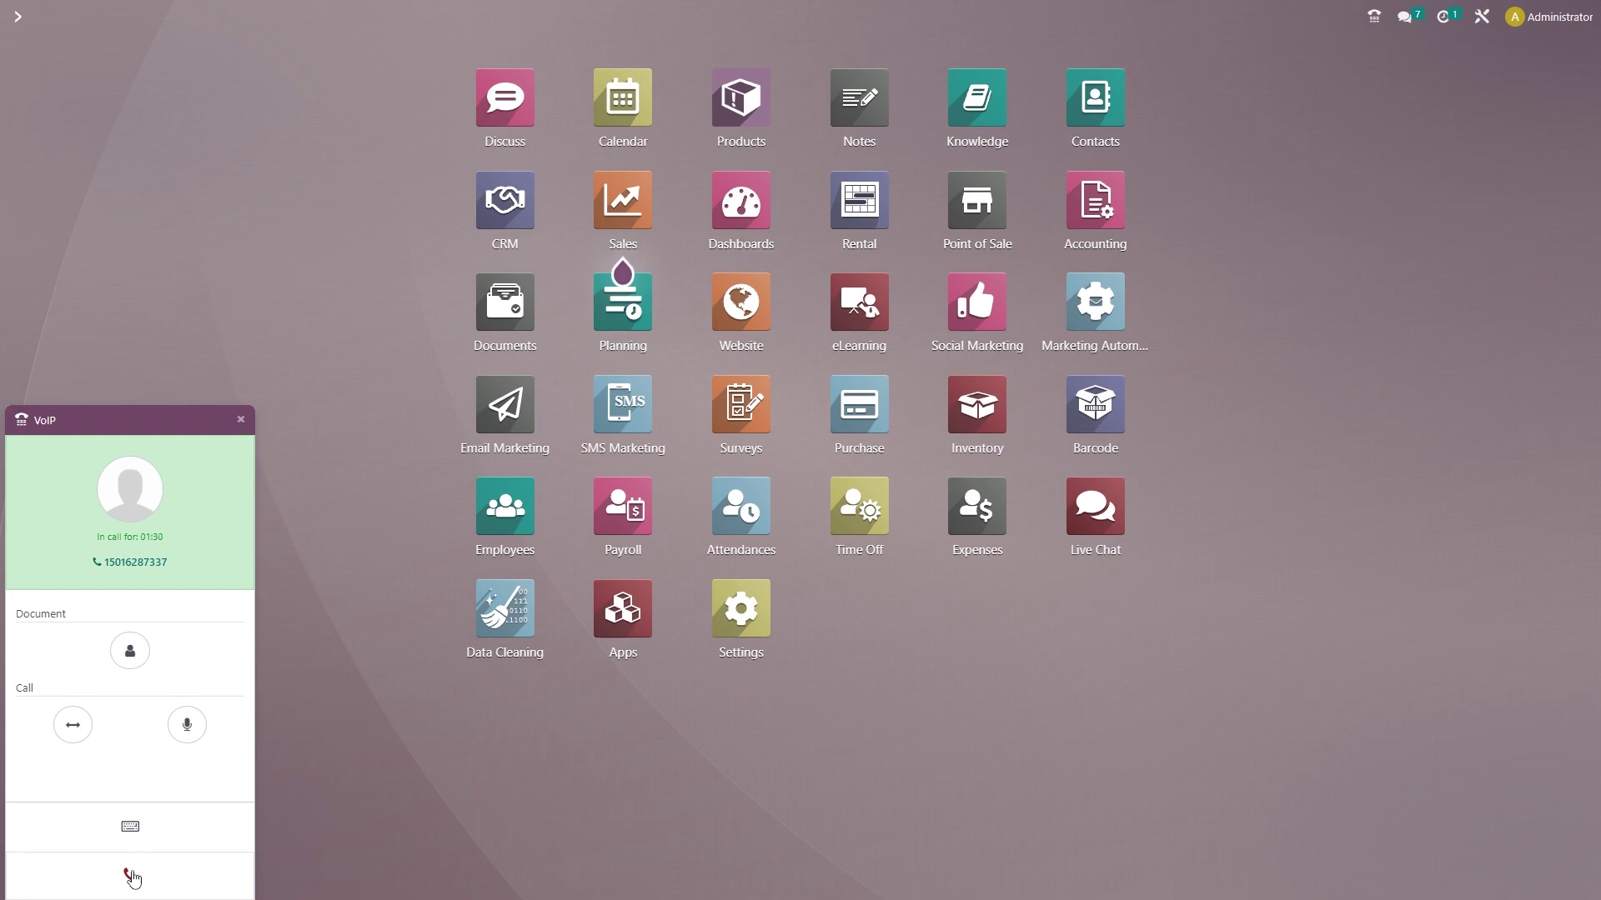
click(132, 878)
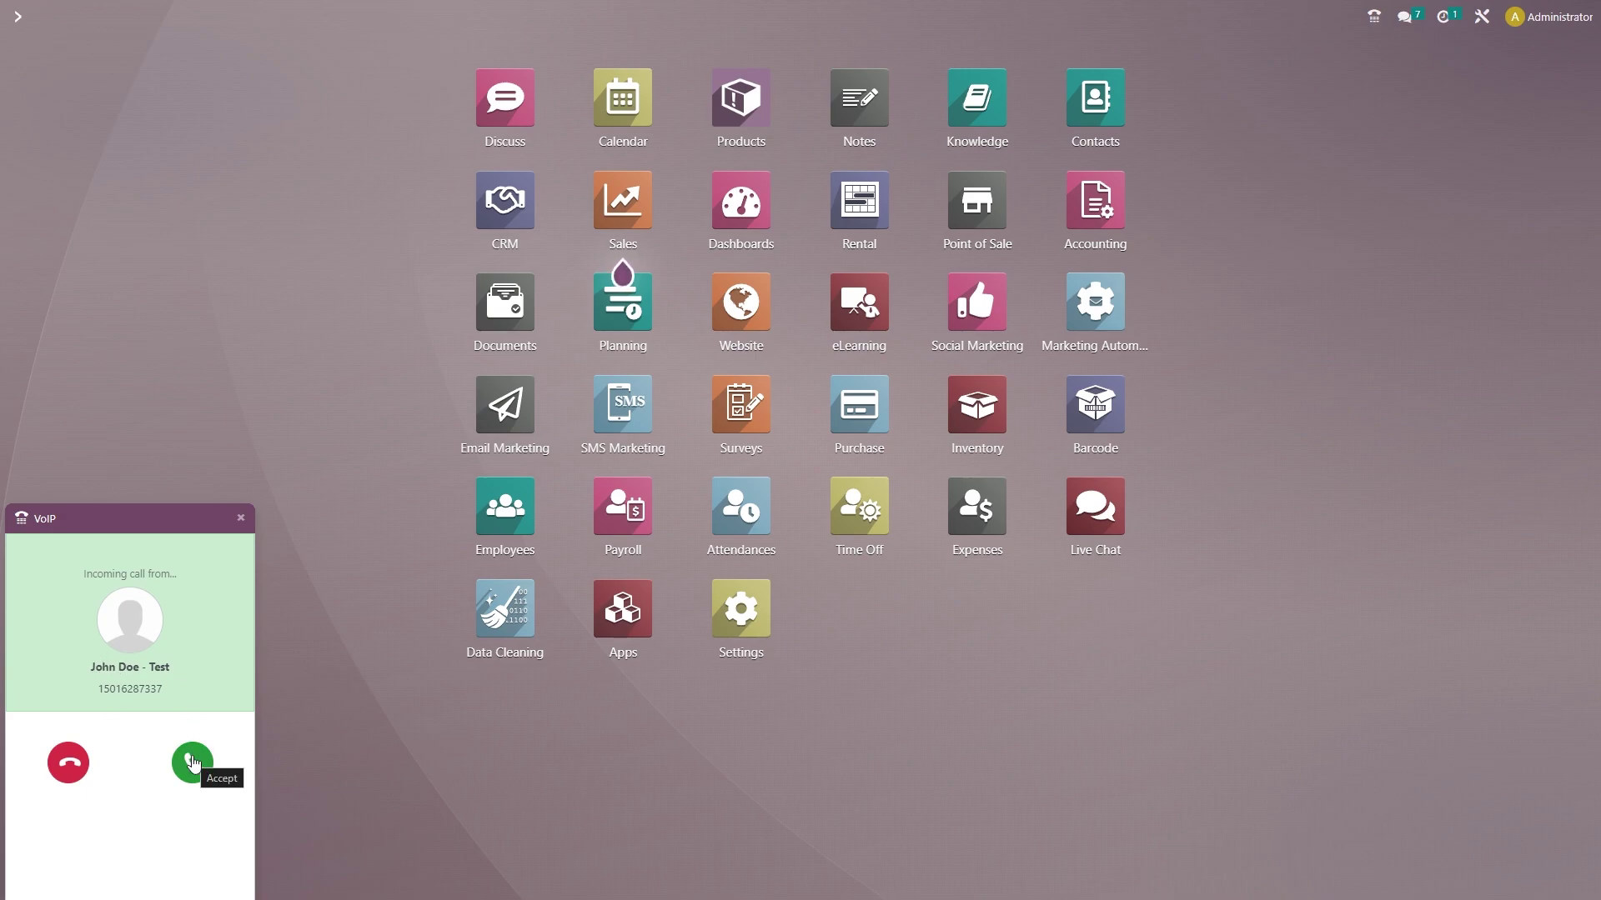
click(192, 763)
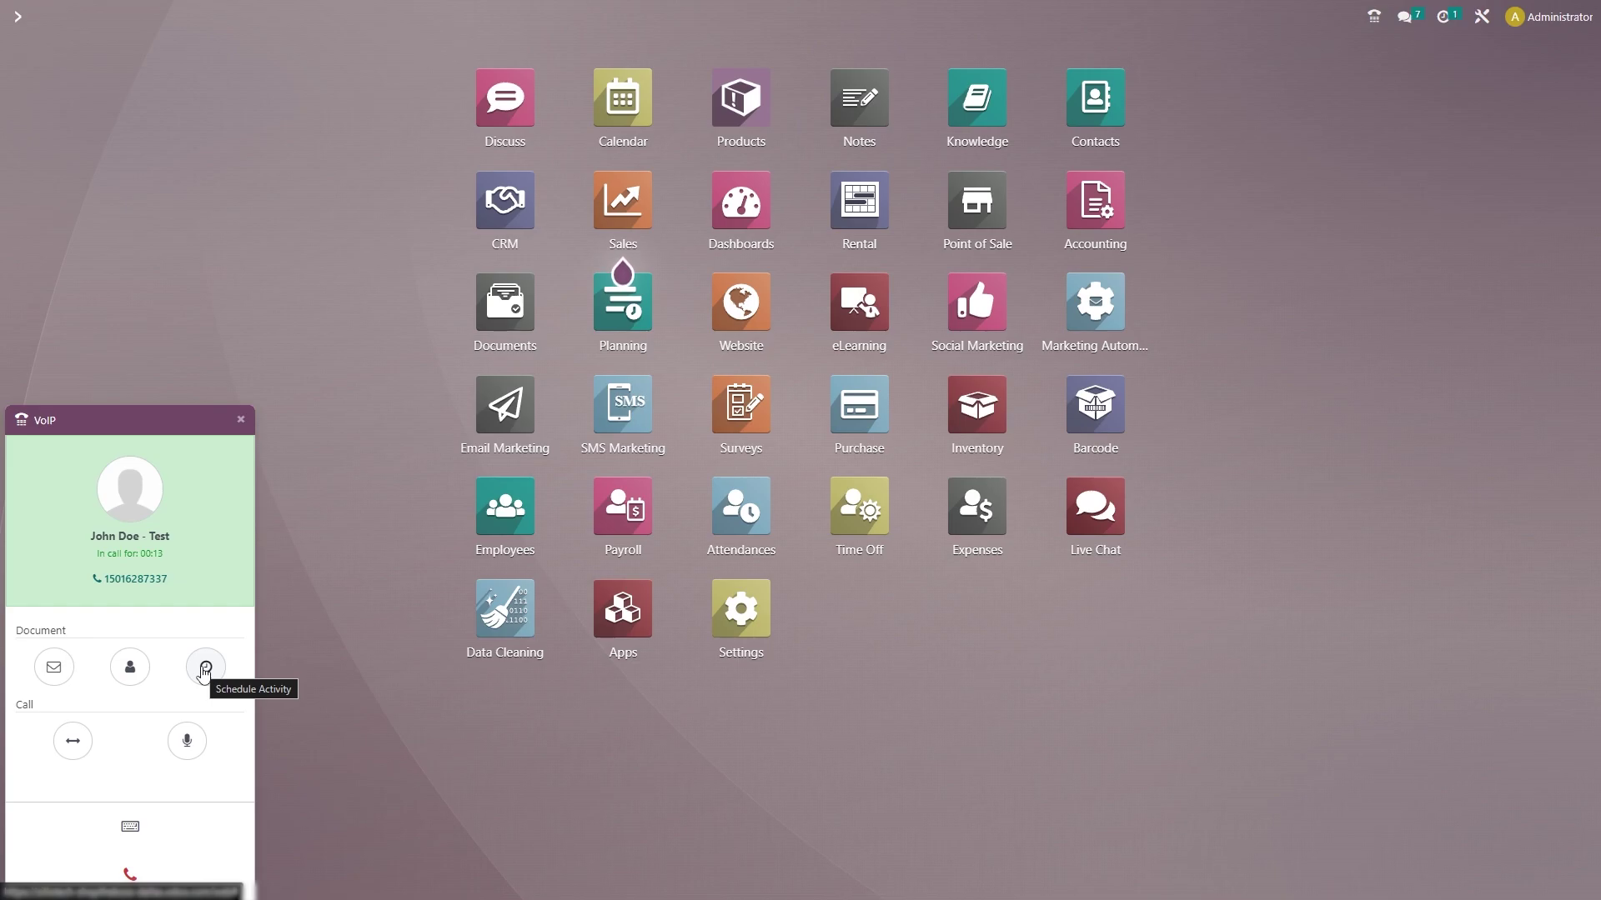
Step: Book a 'John Doe - Test' meeting in the calendar on Friday 21 at 15:30
click(203, 669)
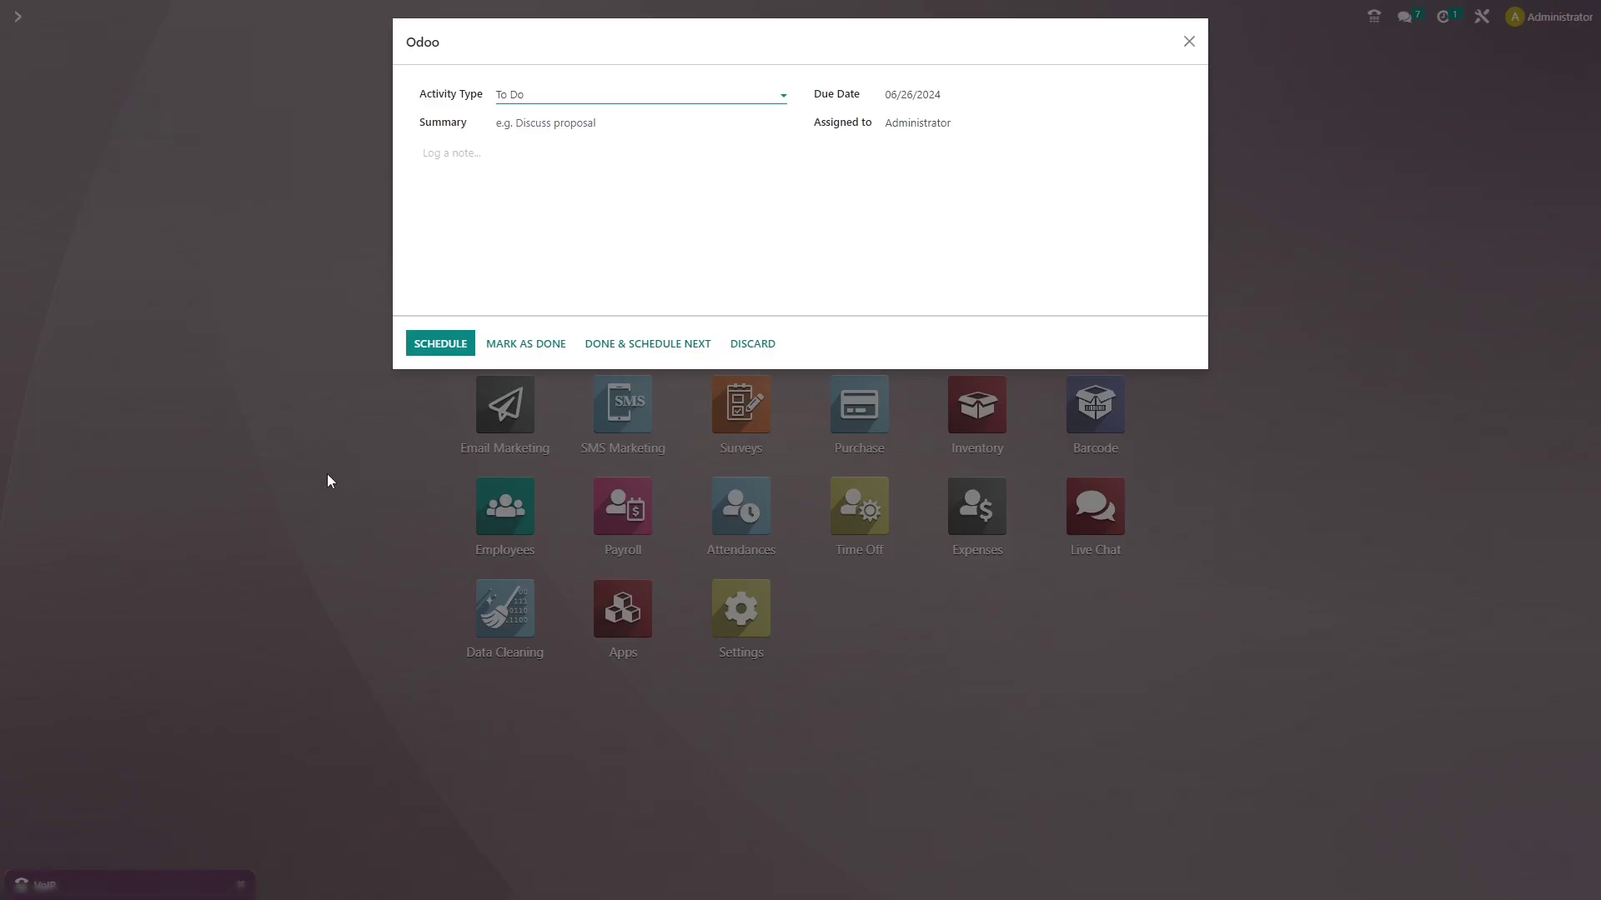
click(533, 95)
click(530, 163)
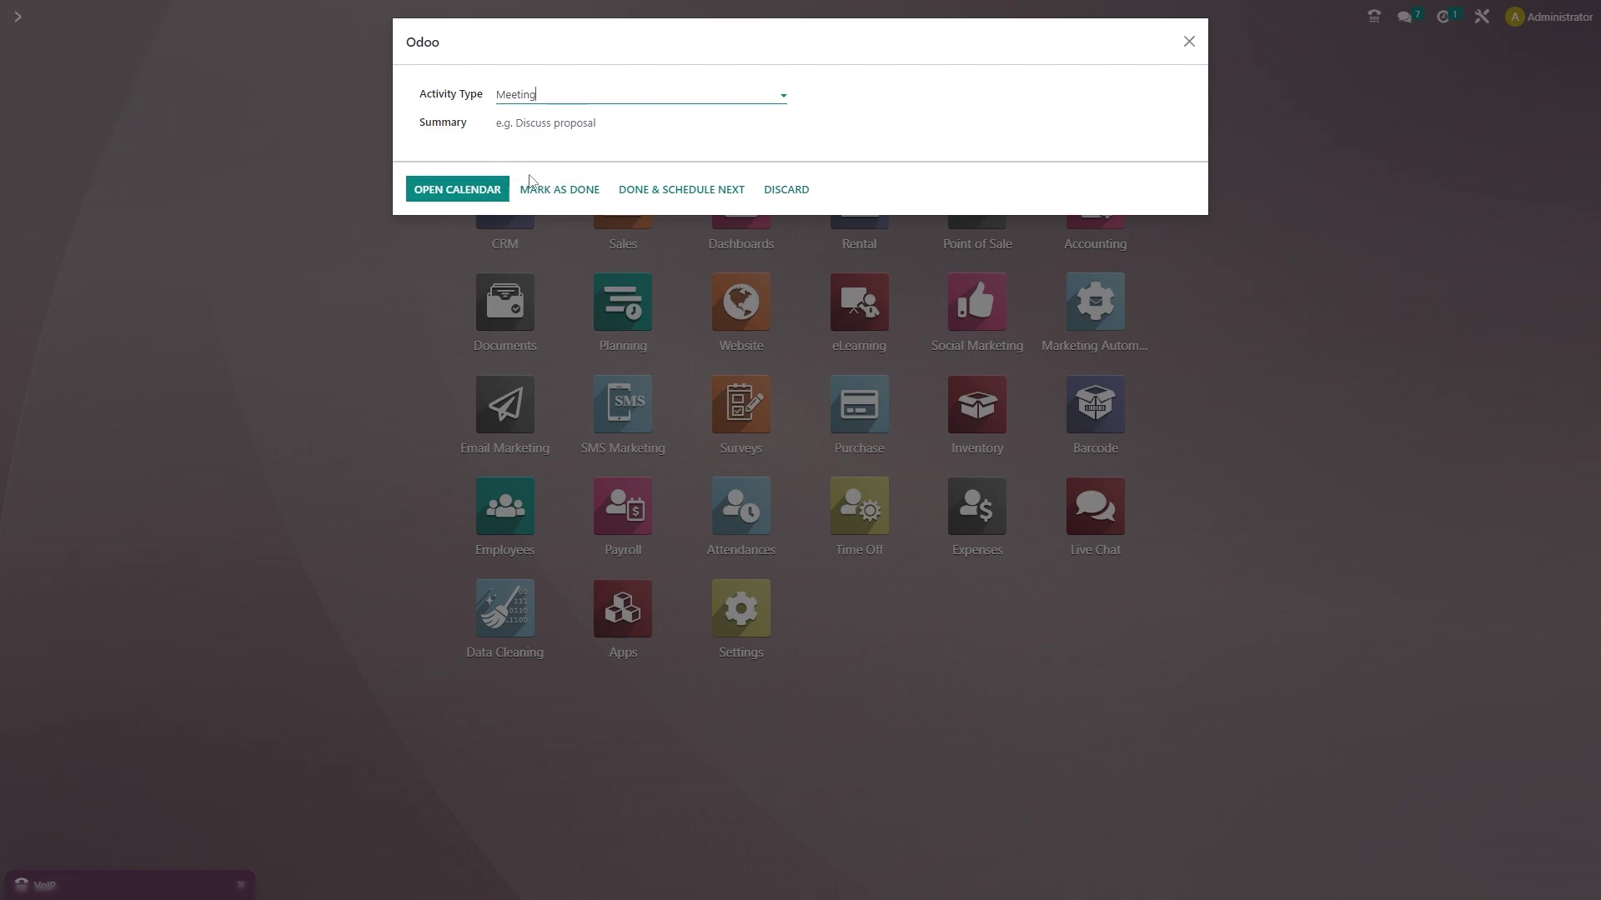
click(474, 192)
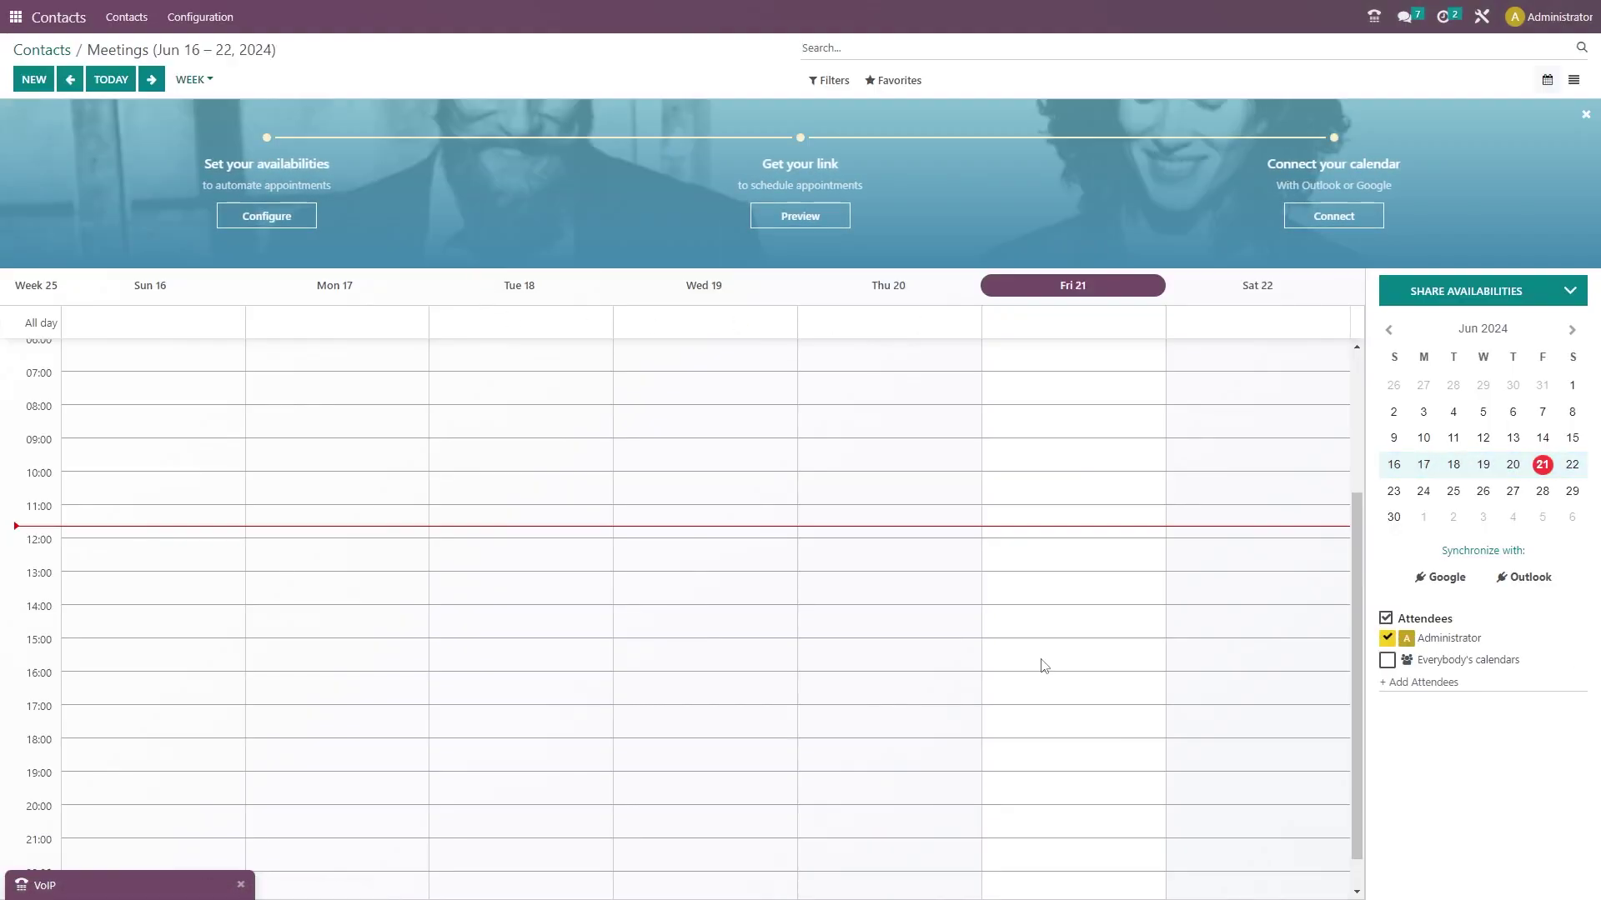
click(1049, 665)
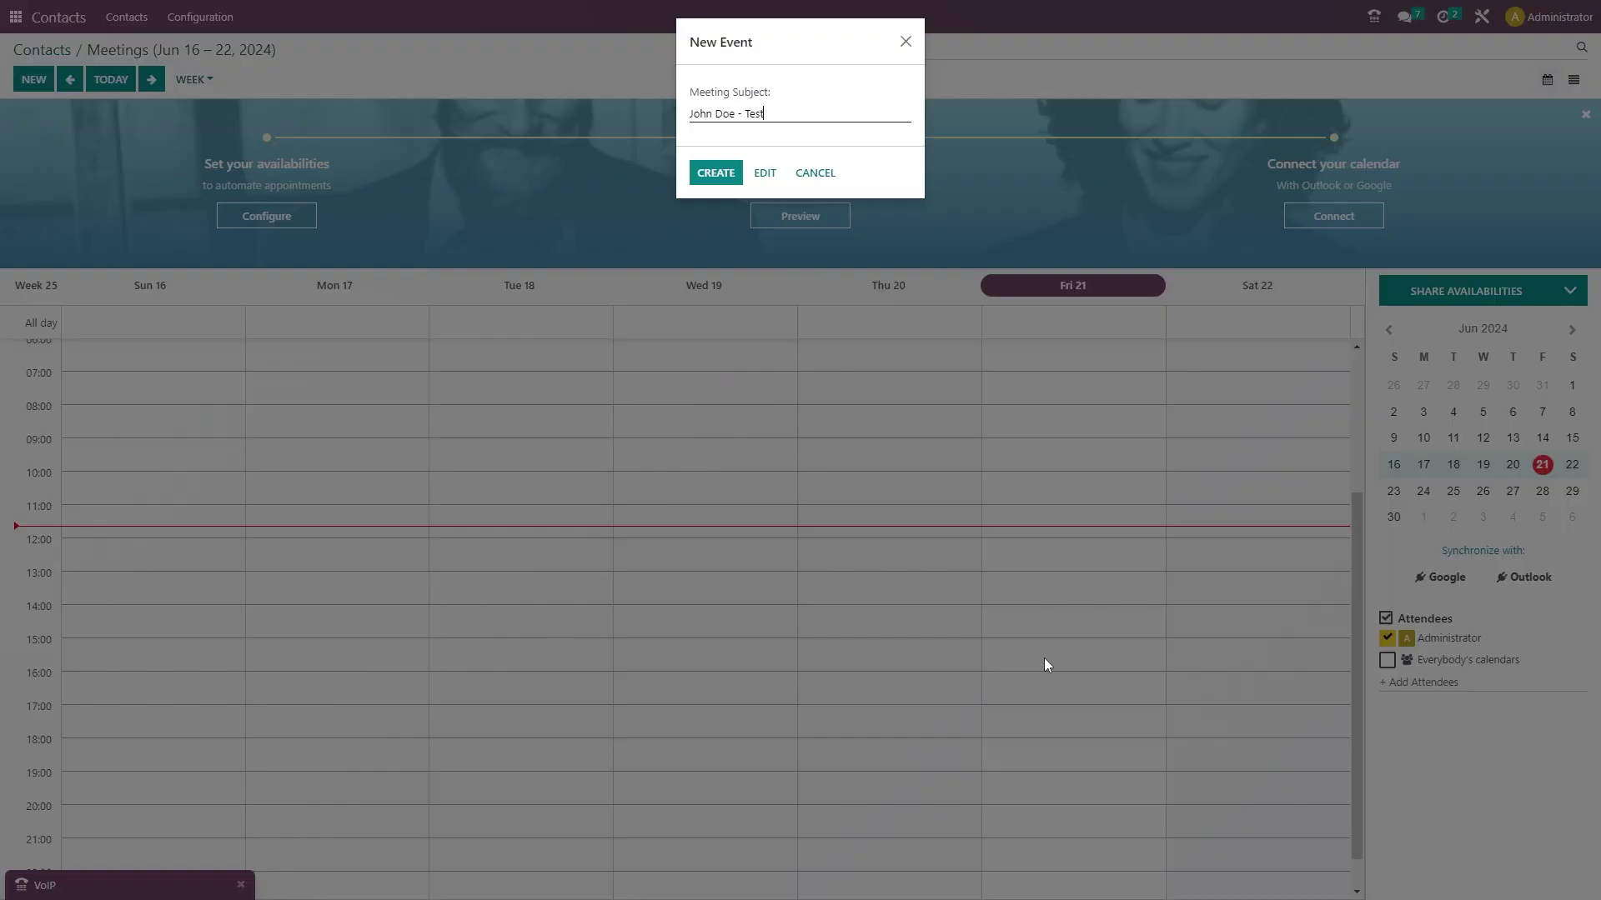
click(717, 175)
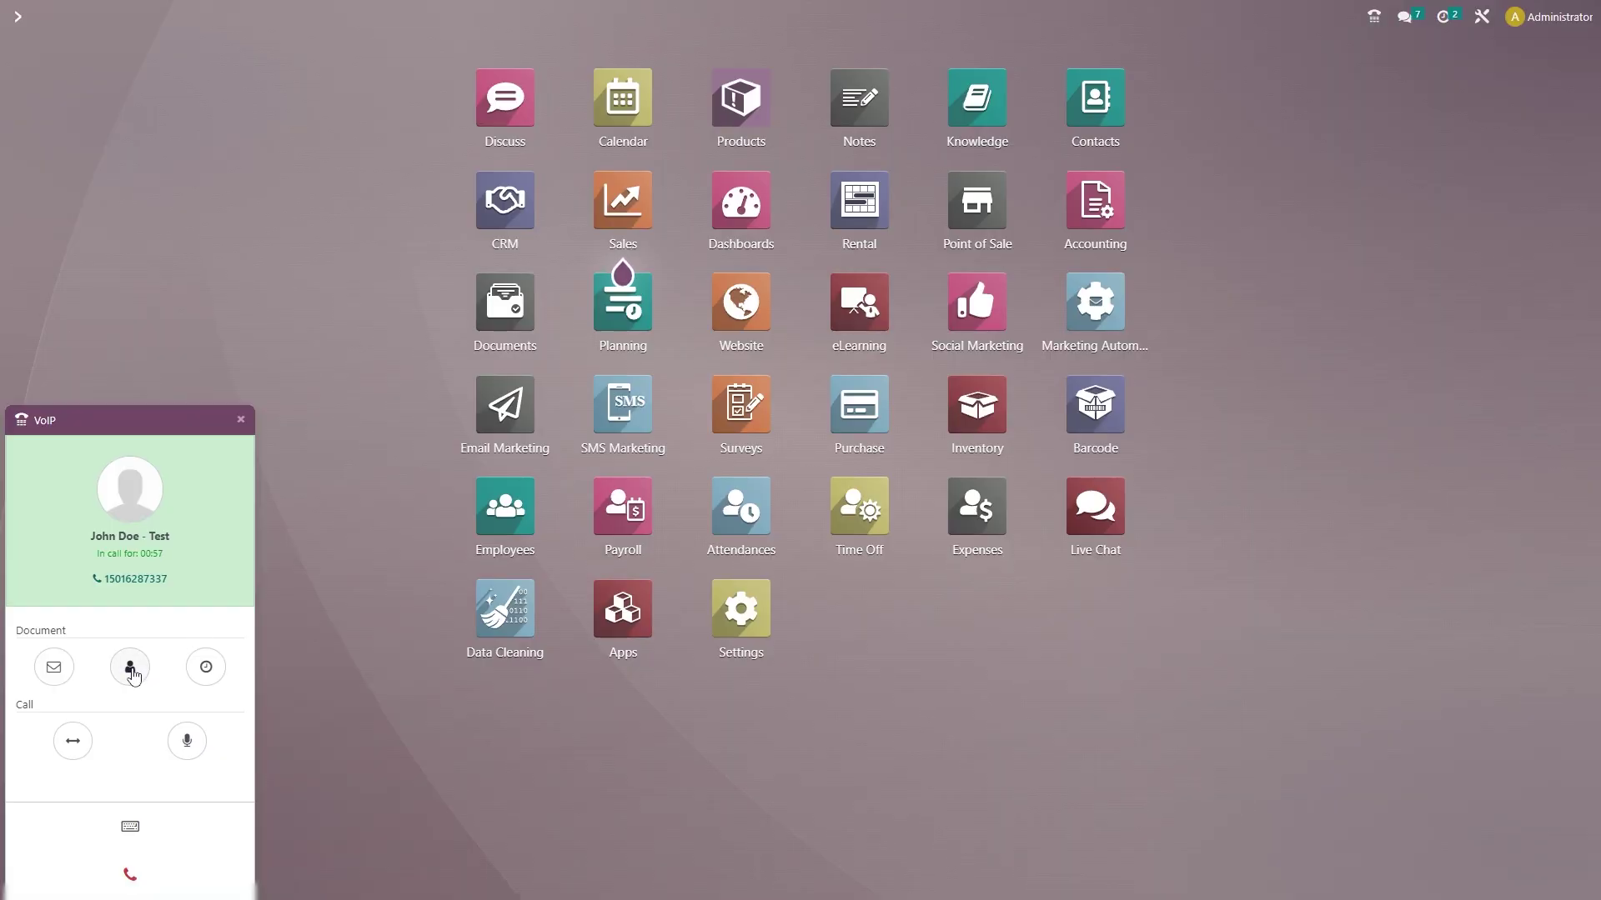
Step: From the caller's contact Opportunities, add a new John Doe - Test opportunity to the New stage
click(129, 667)
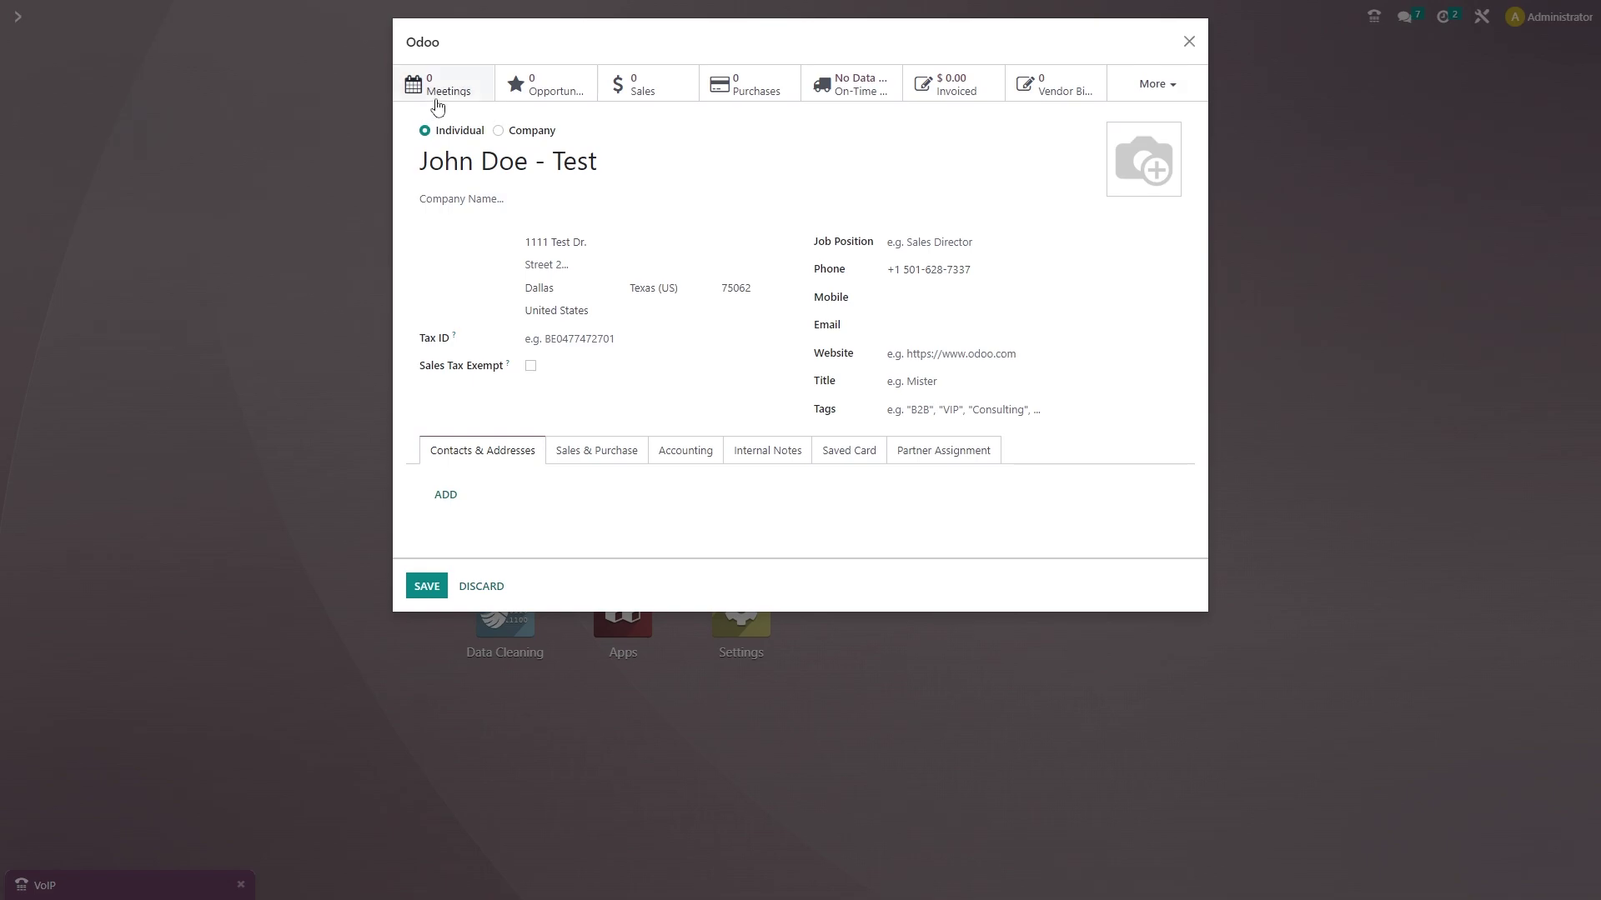
click(555, 89)
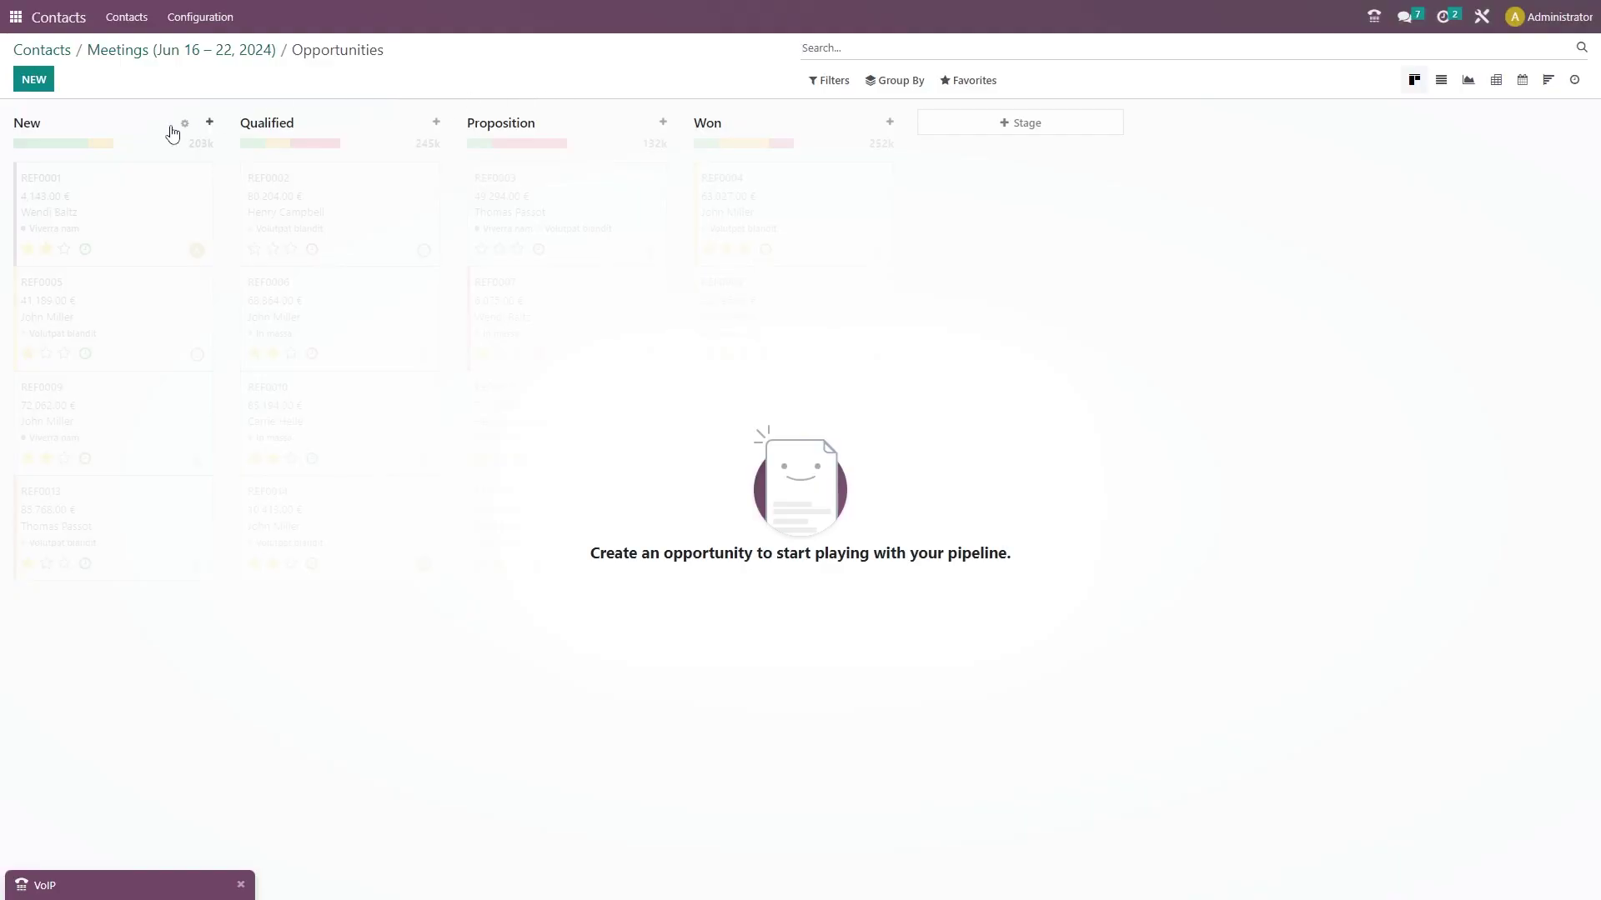
click(49, 83)
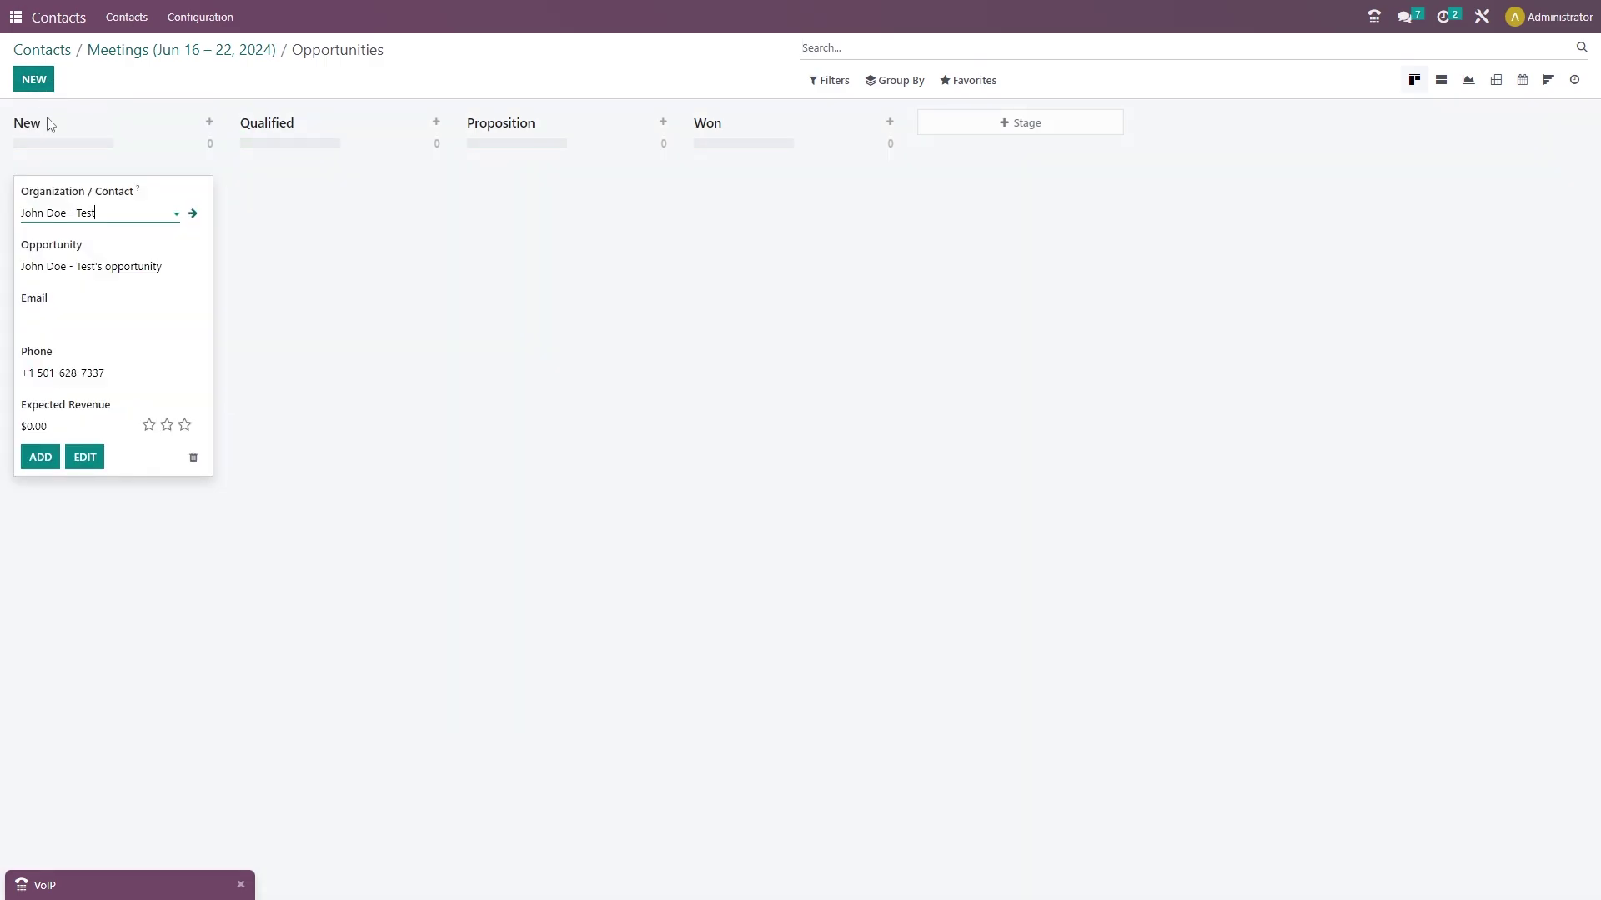
click(47, 464)
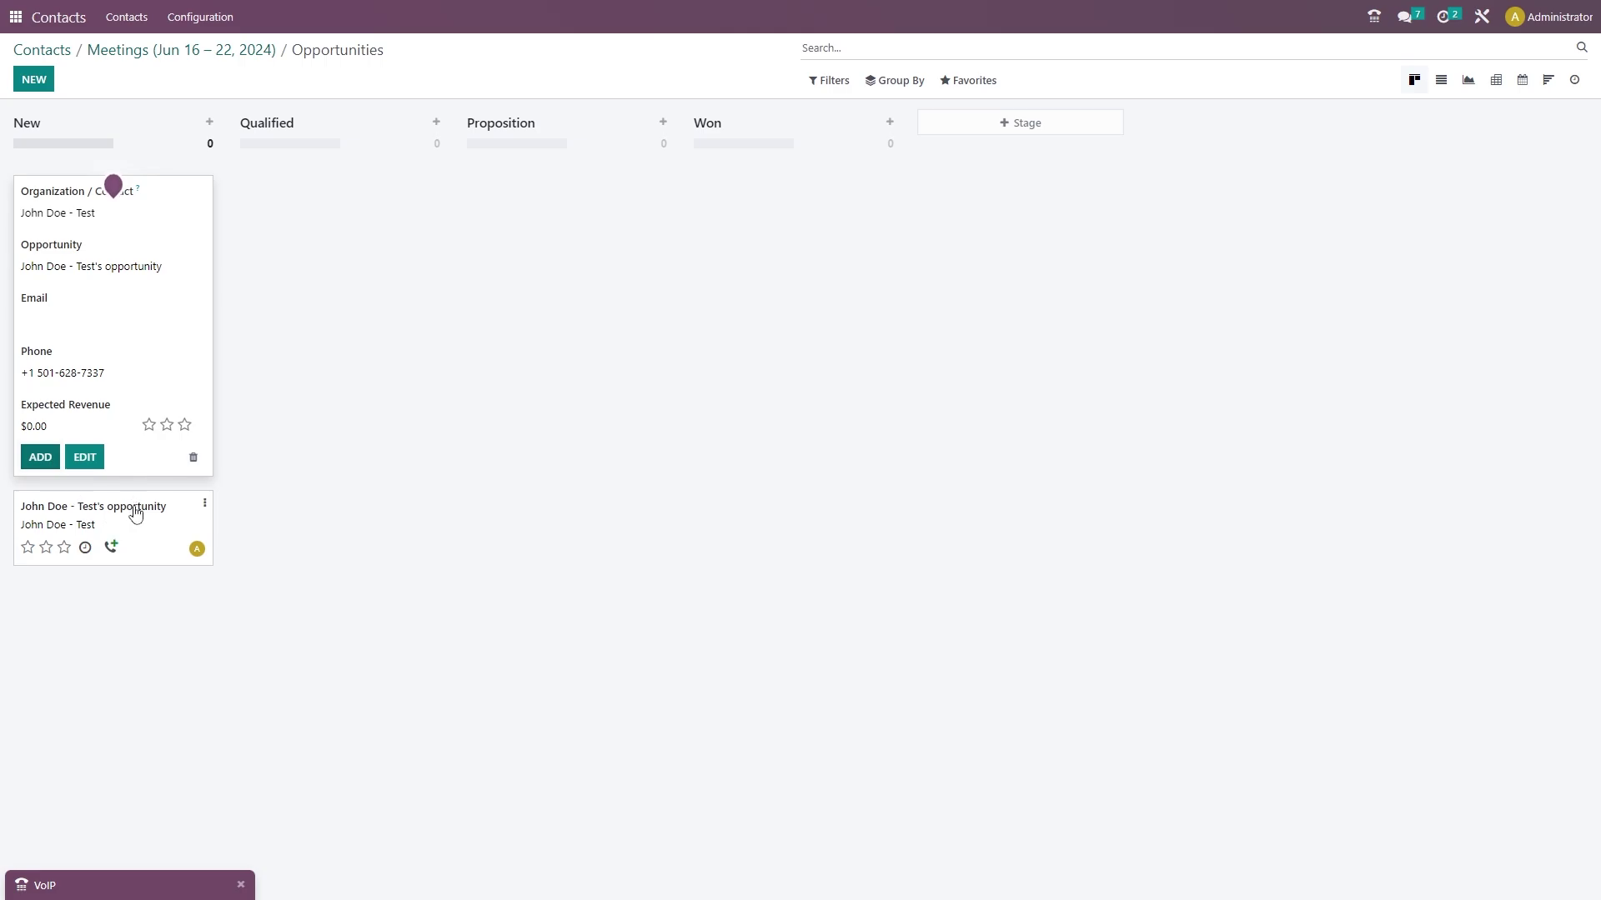
Step: Queue the John Doe - Test opportunity for a call and open its call activity in Next Activities
click(111, 547)
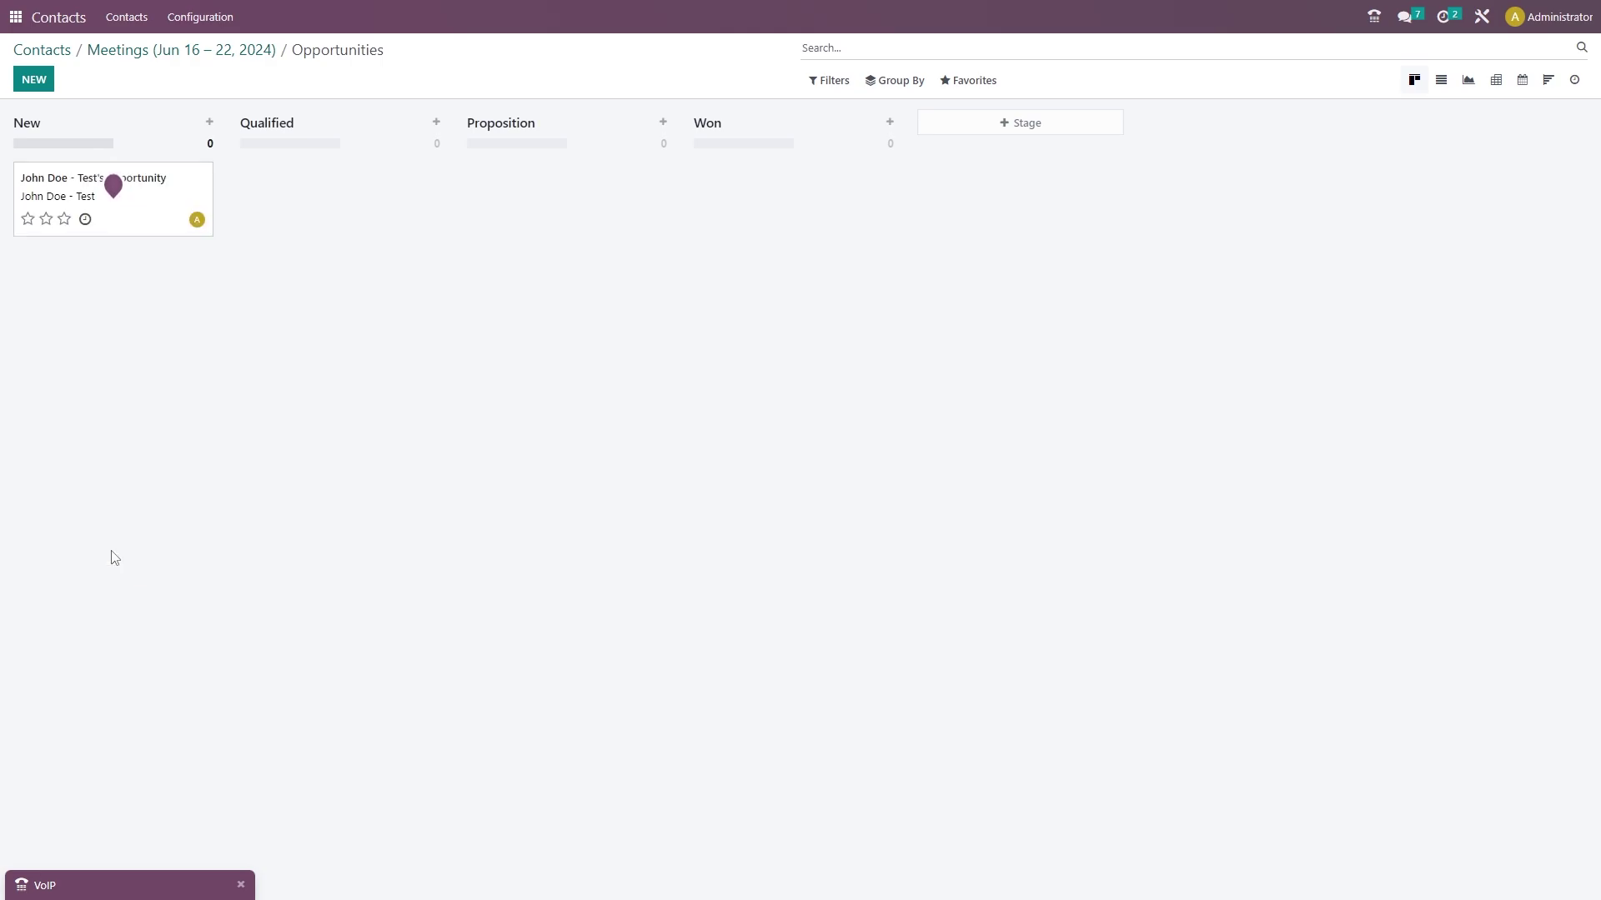
click(112, 220)
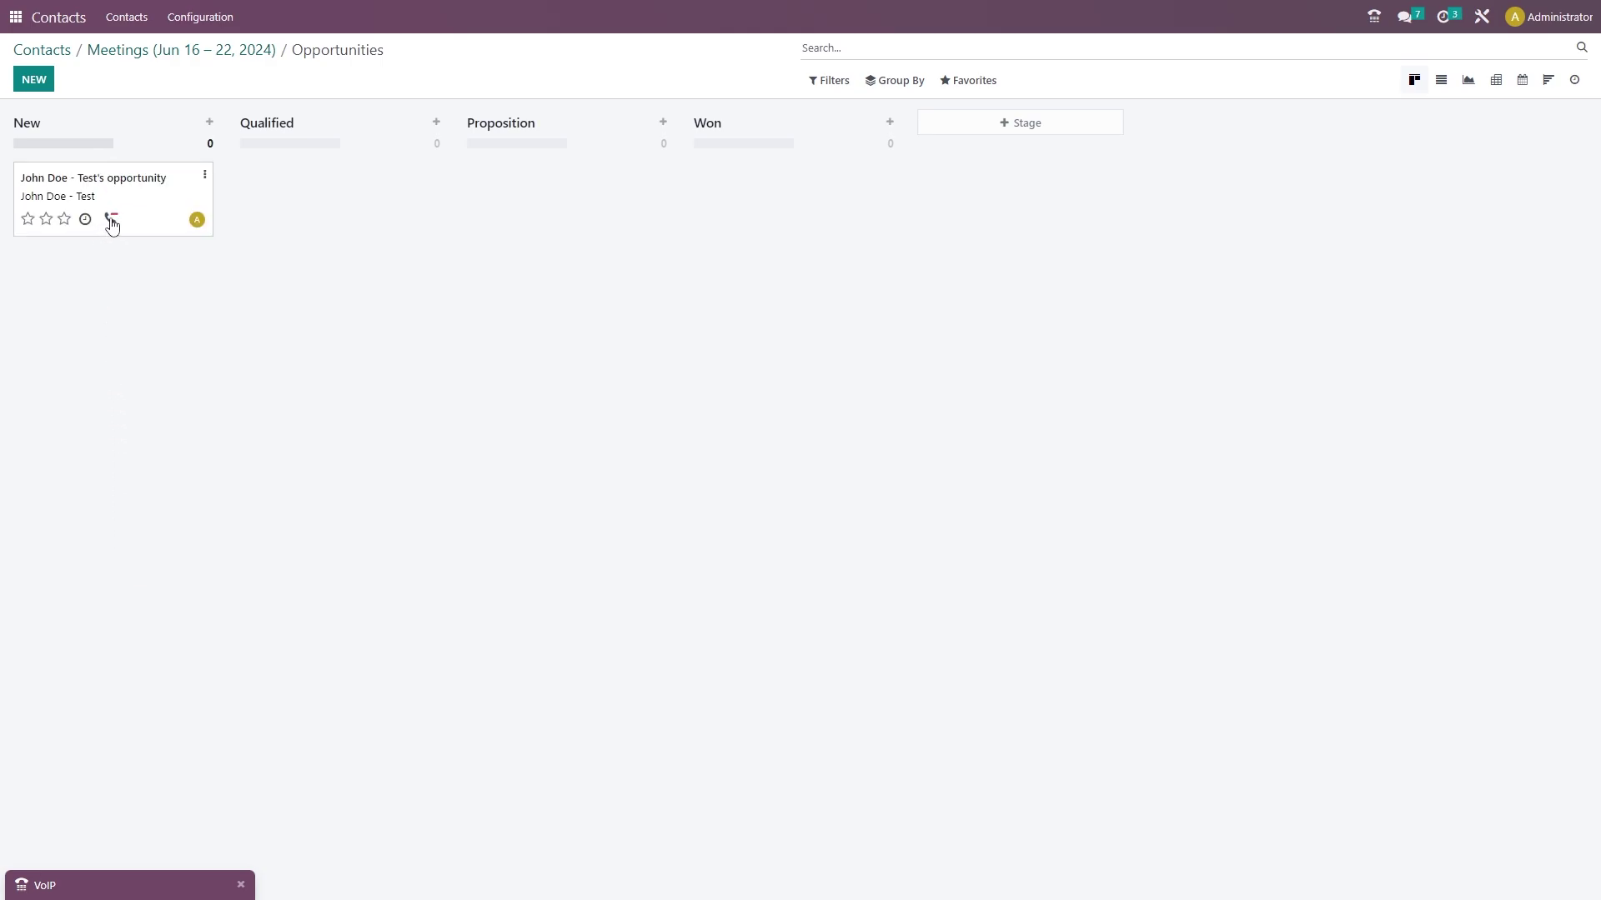
click(115, 888)
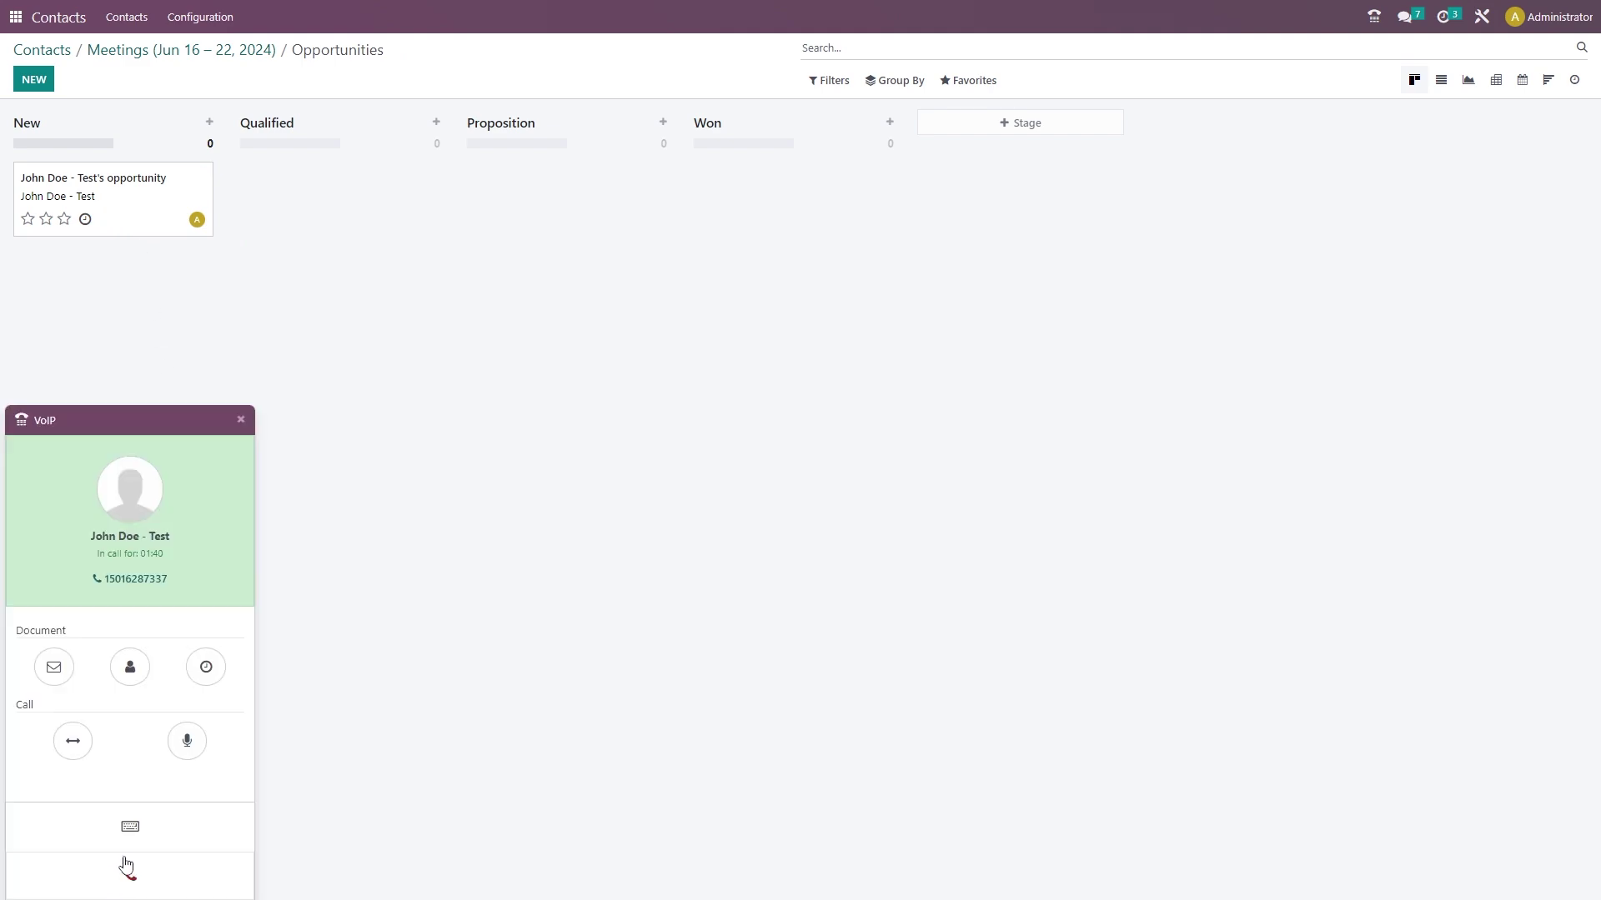
click(129, 873)
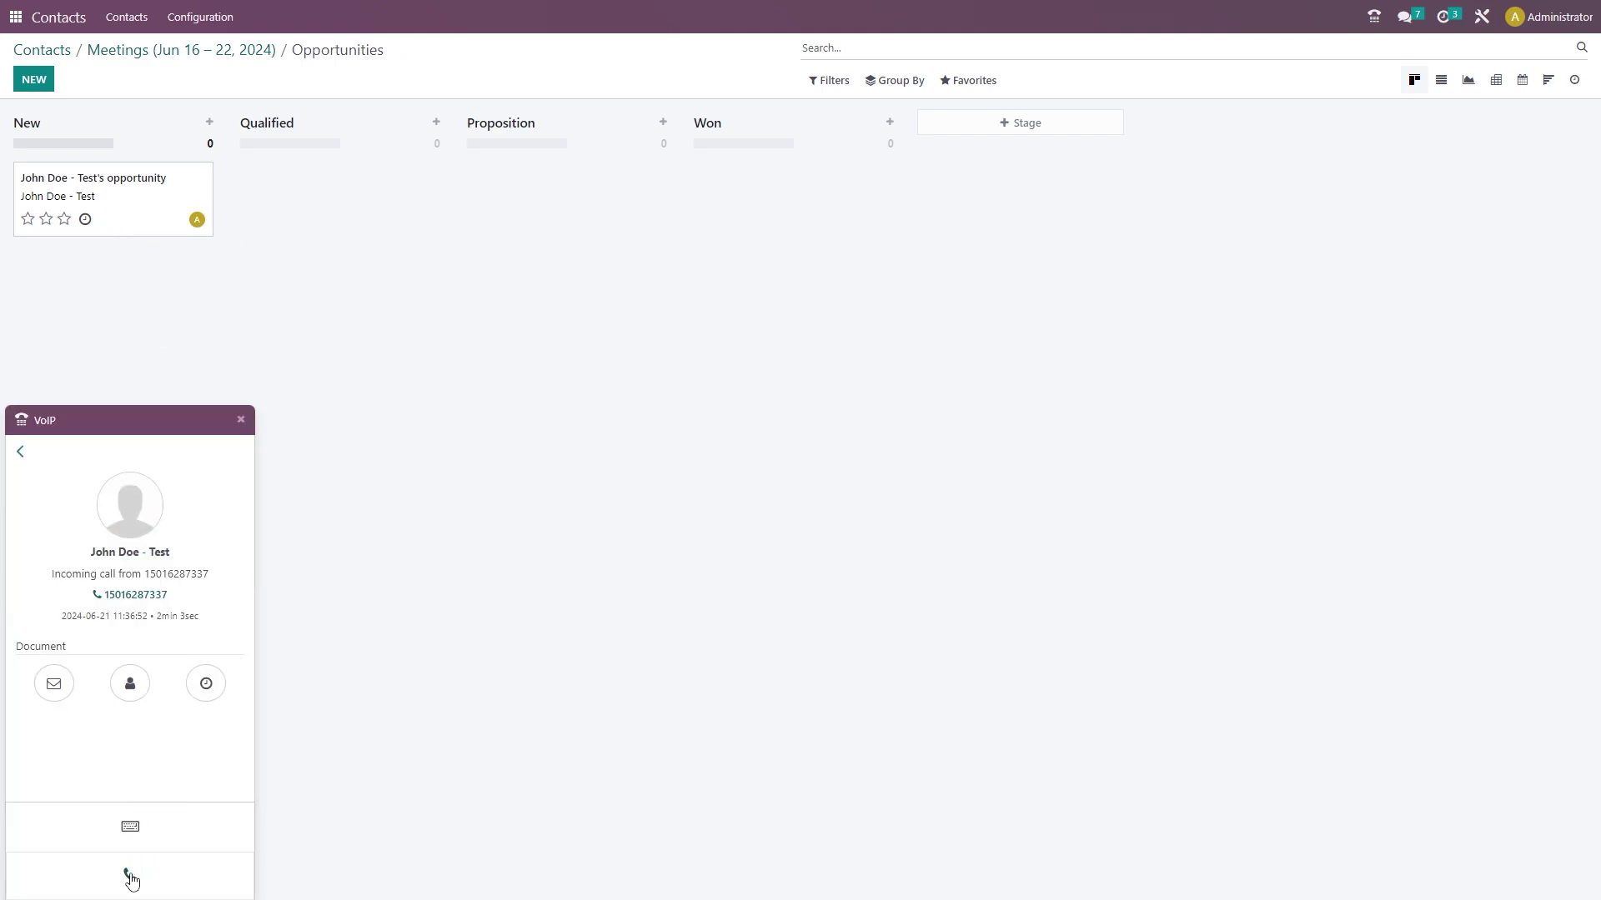
click(20, 451)
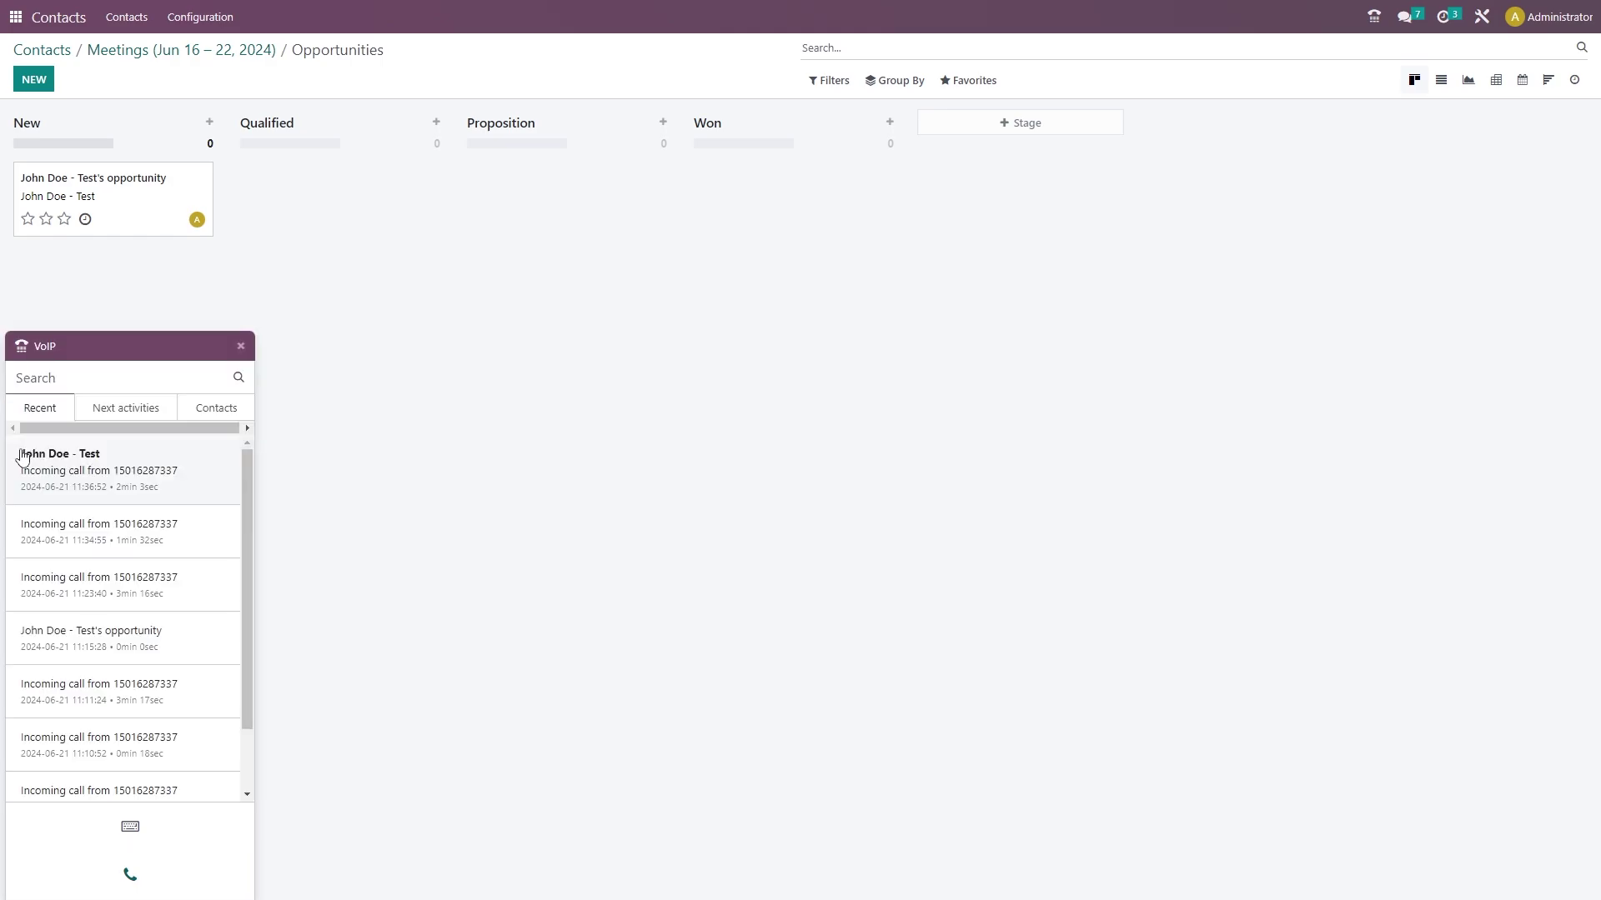
click(125, 408)
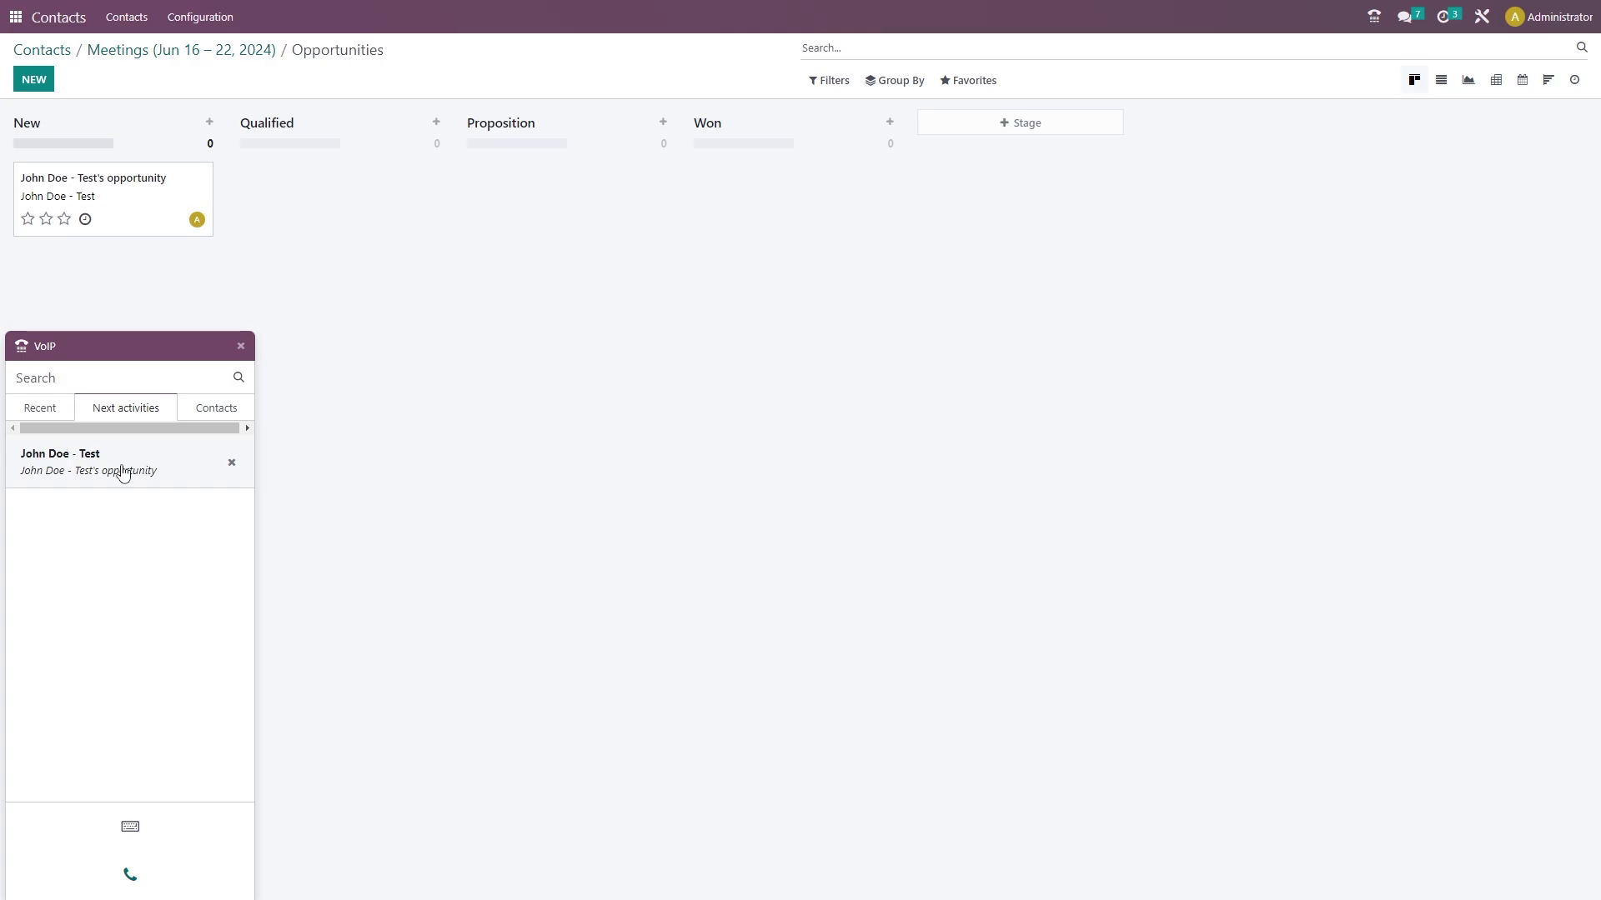
click(123, 473)
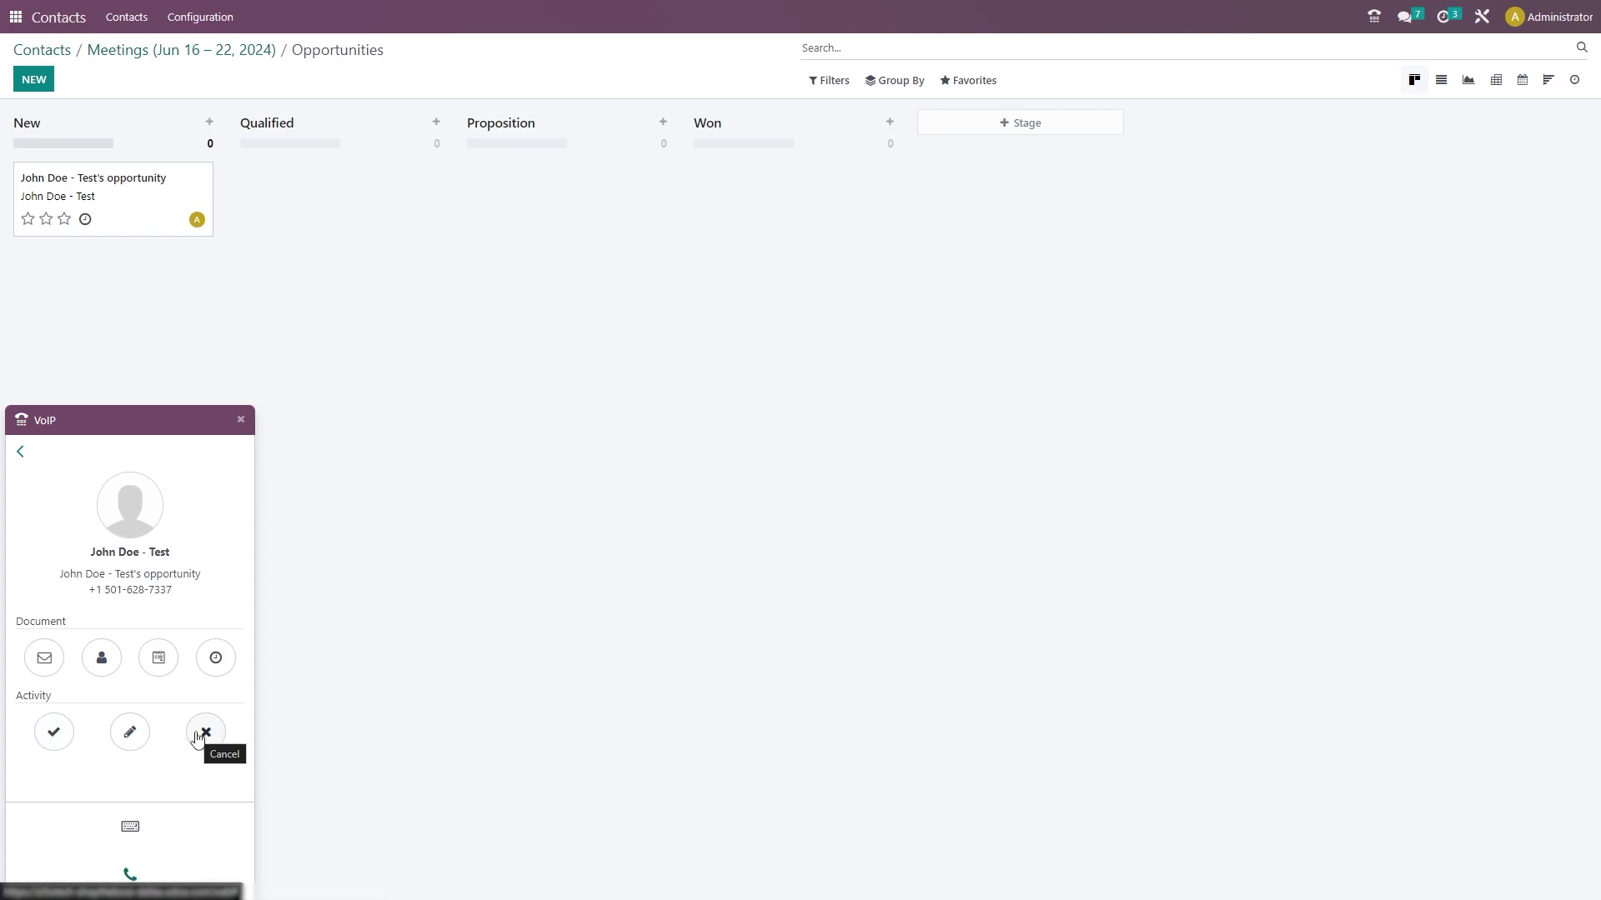
Step: Mark the call activity done, then start a new quotation from the contact's Sales records
click(55, 737)
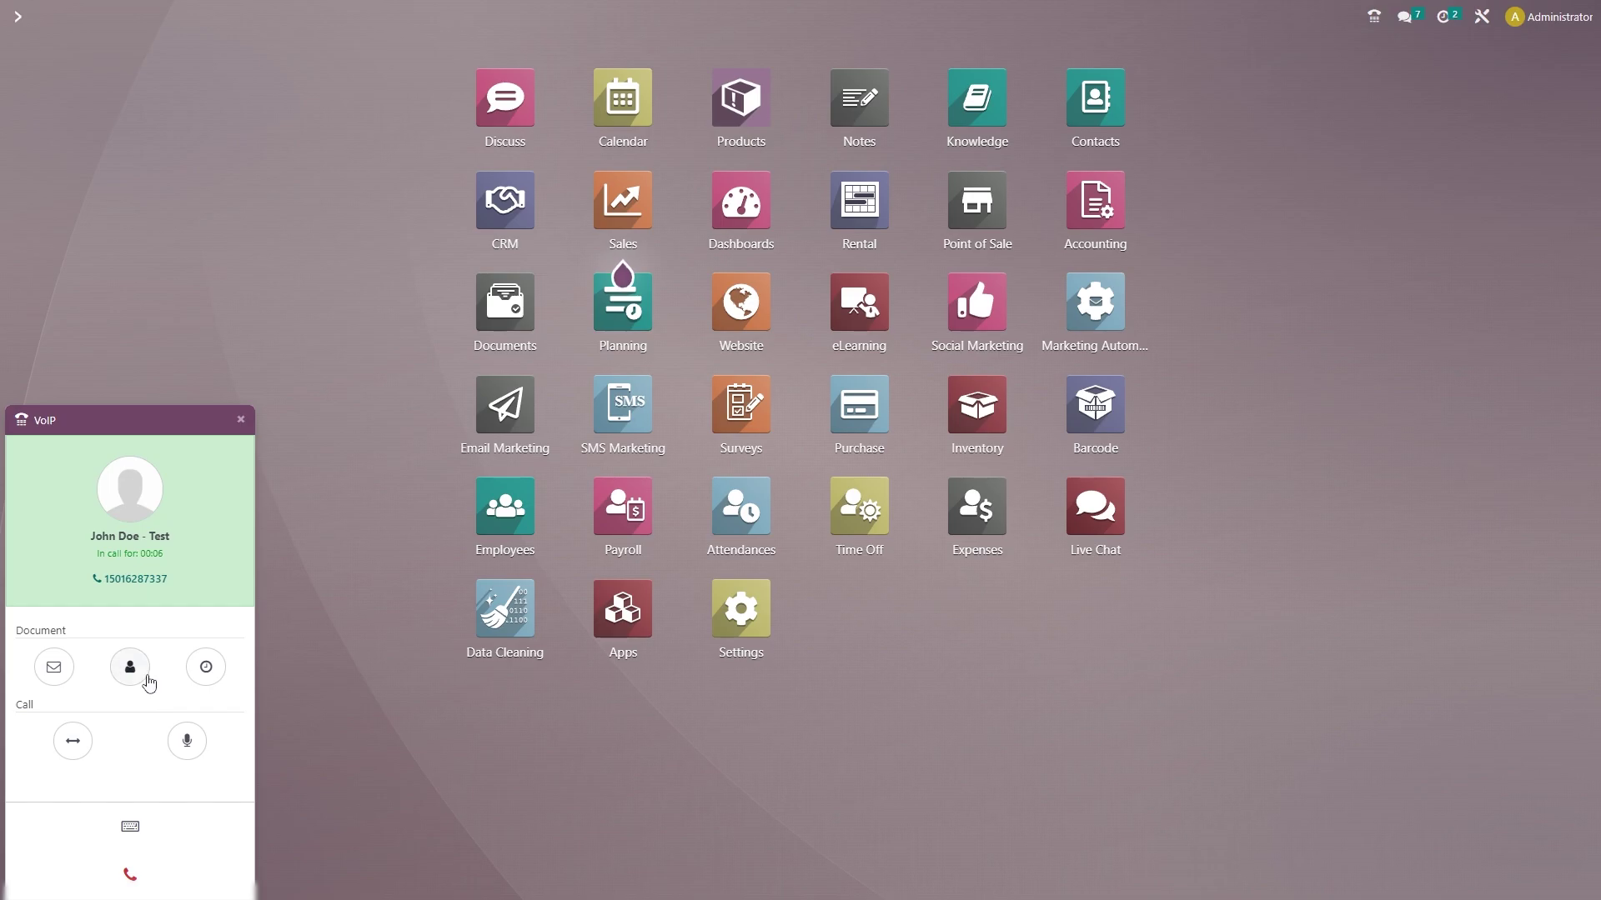
click(133, 671)
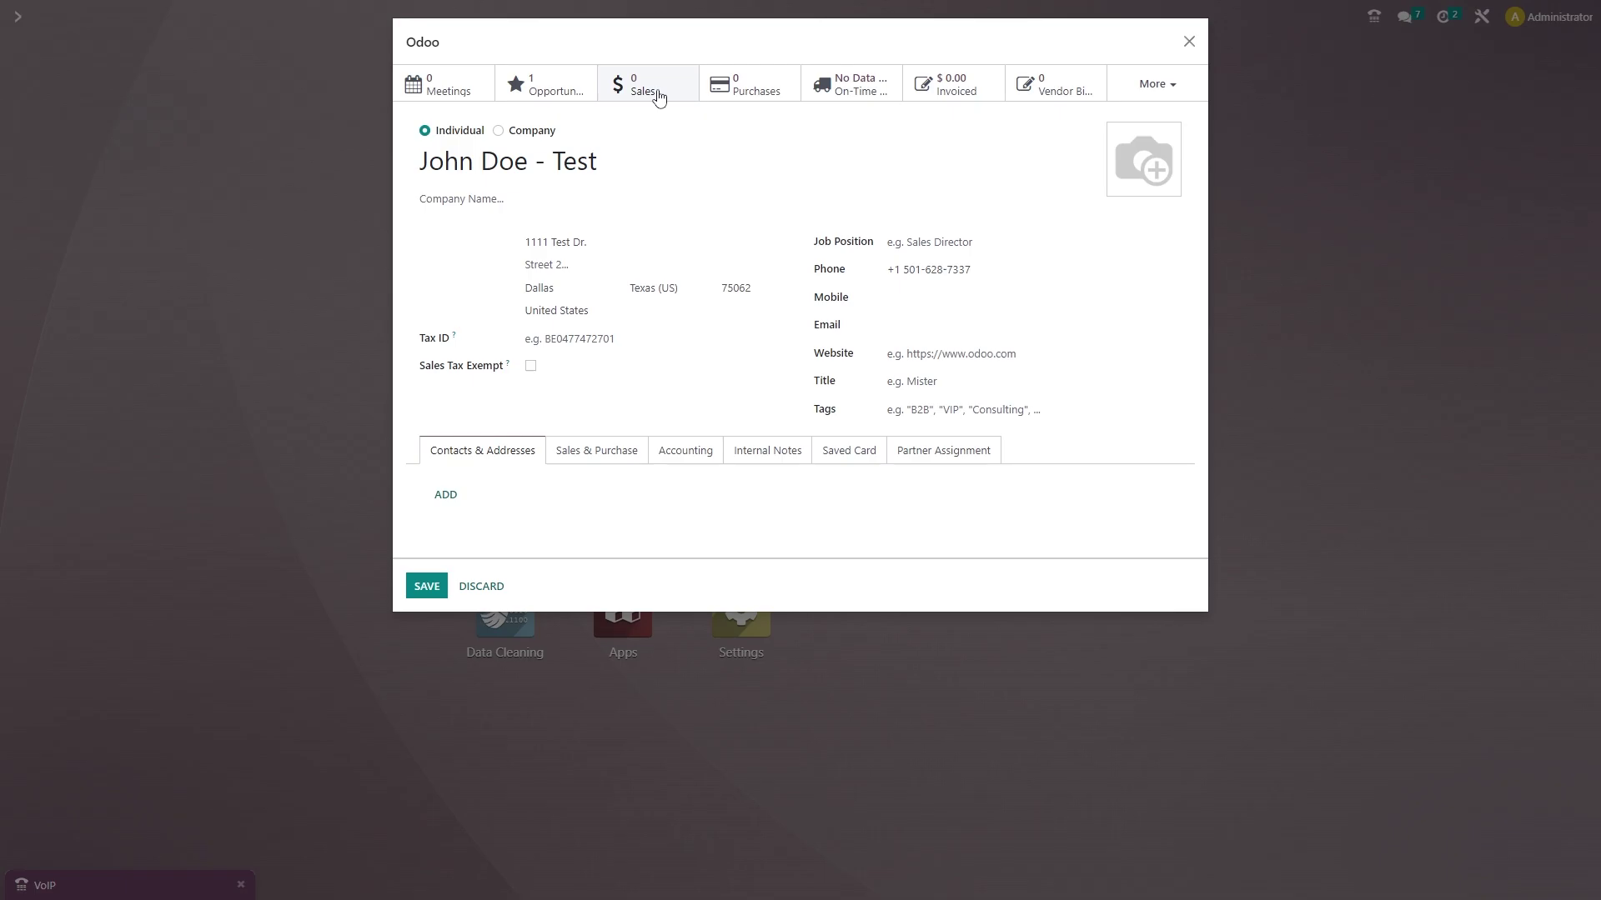
click(659, 96)
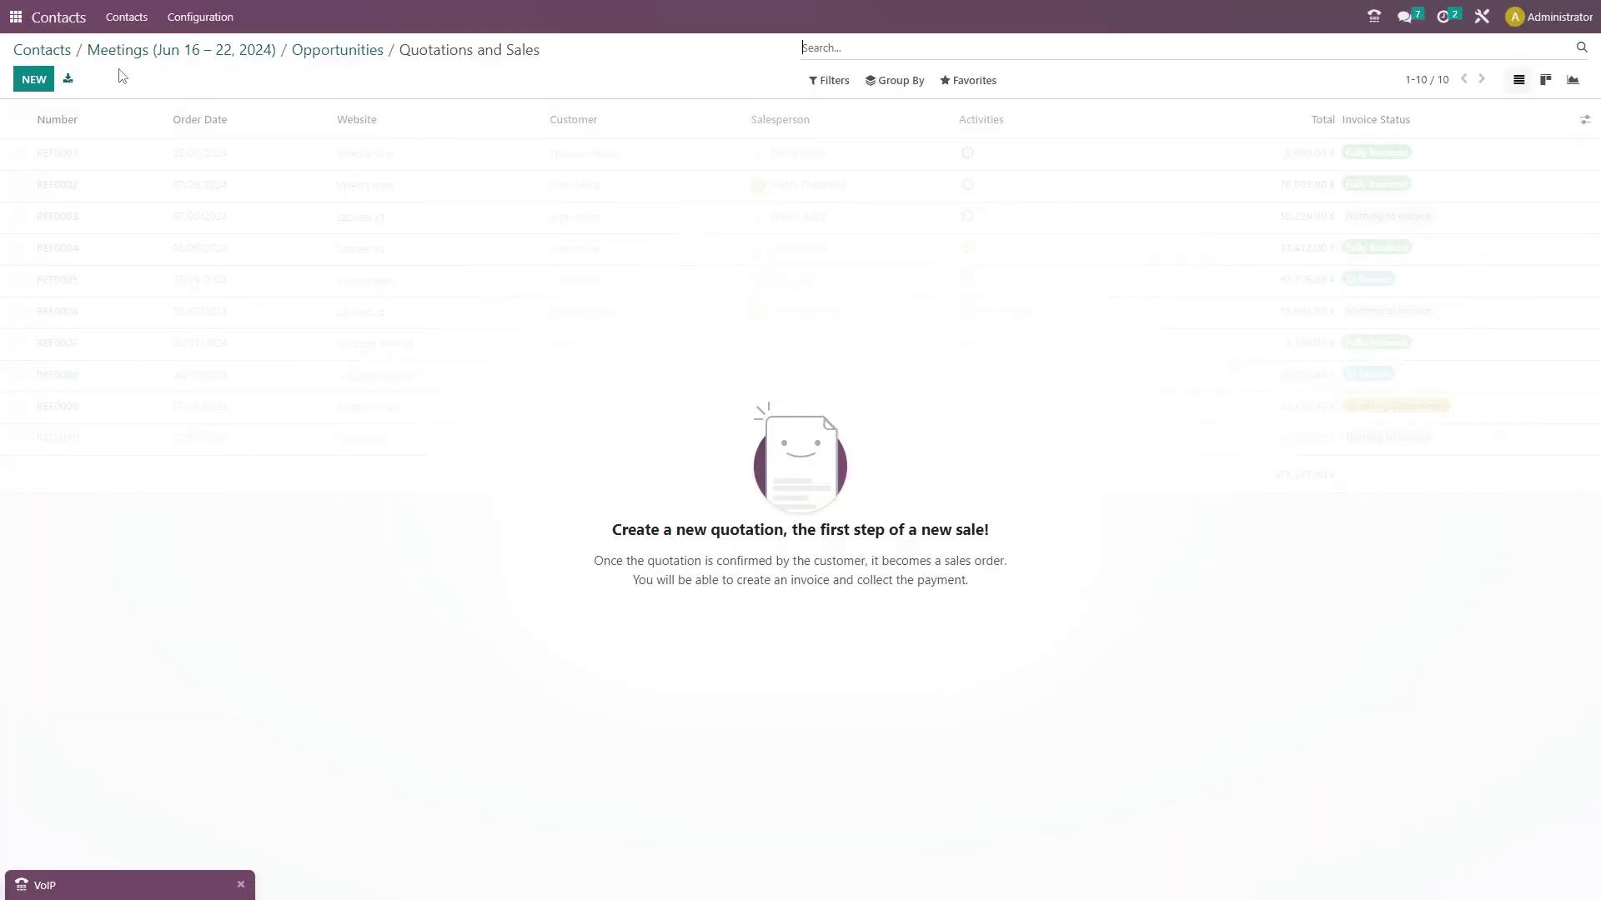
click(40, 84)
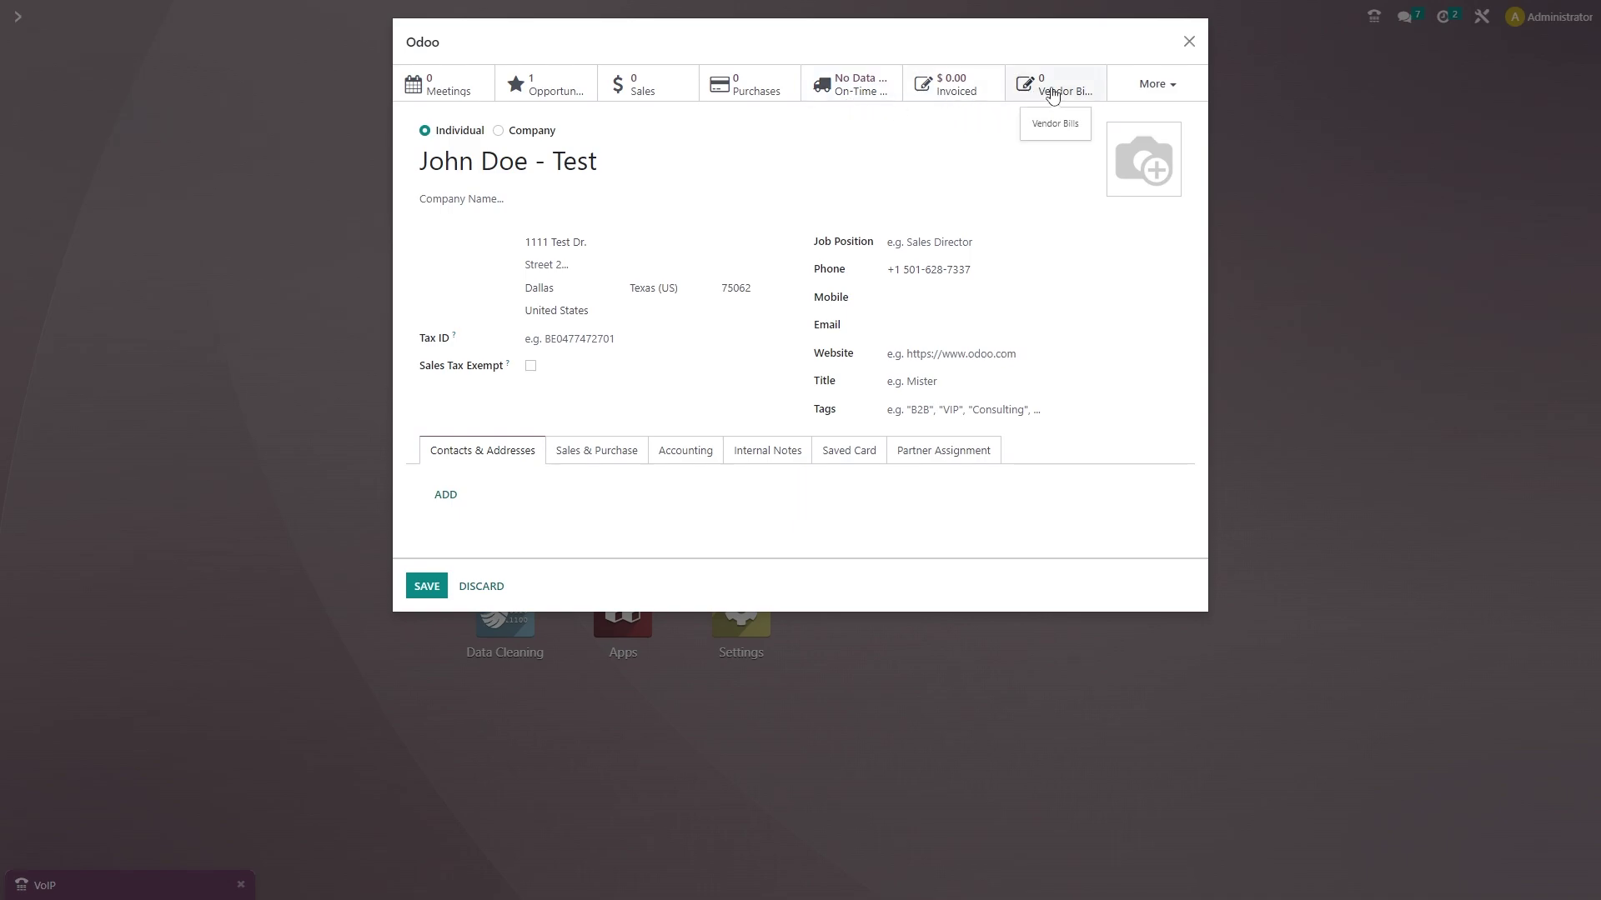
Step: Save and close the contact card, then expand the ongoing call with John Doe - Test
click(426, 586)
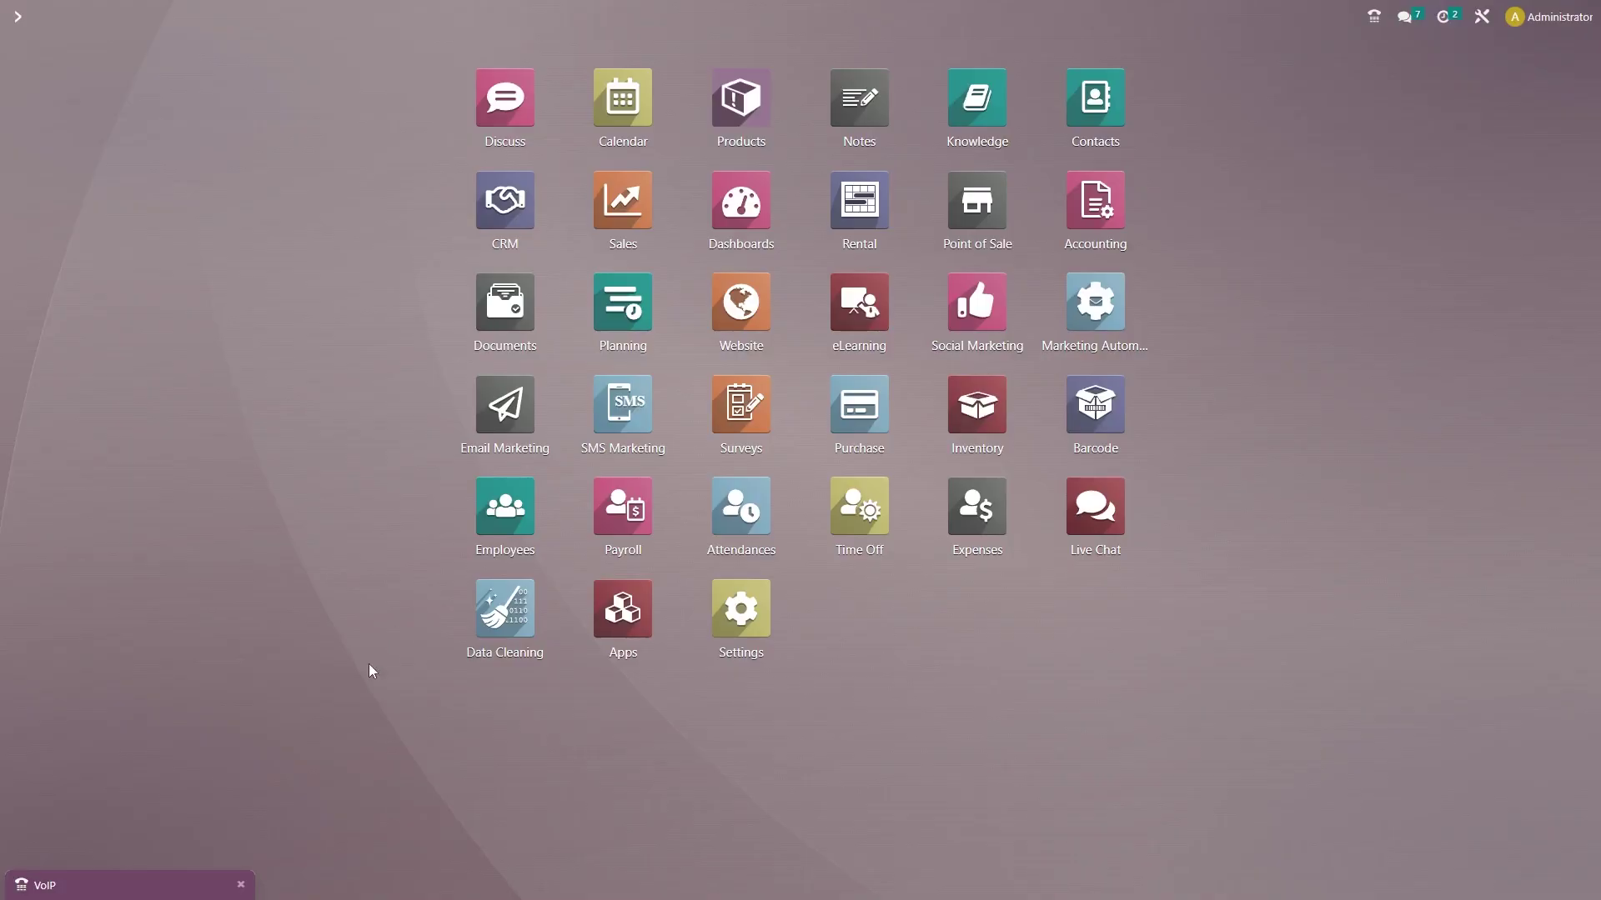
click(136, 885)
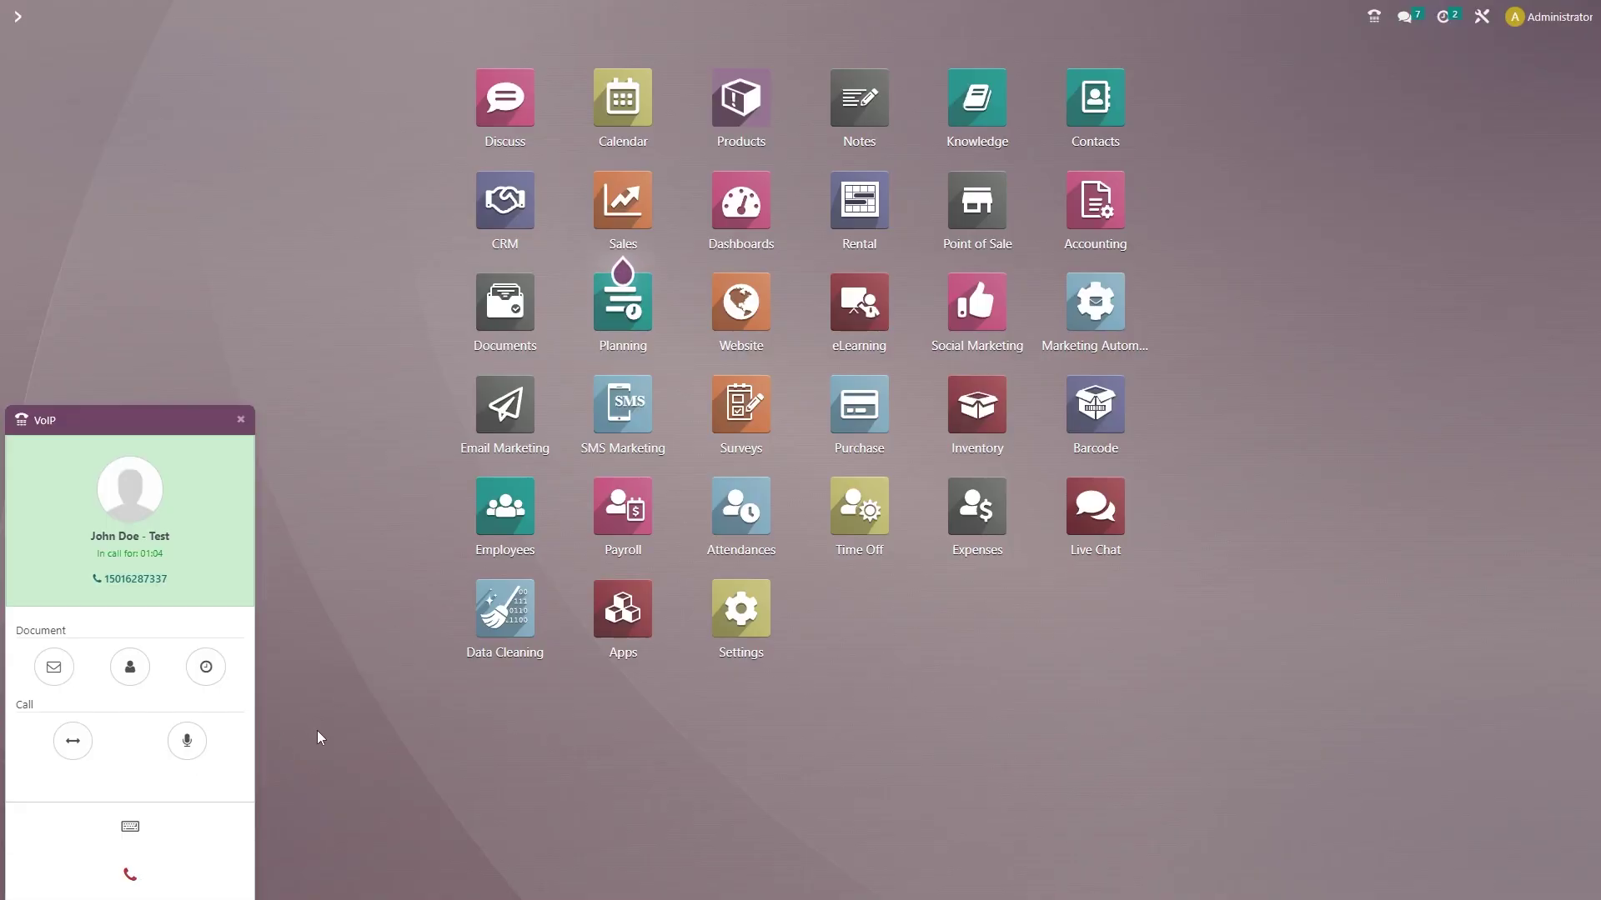